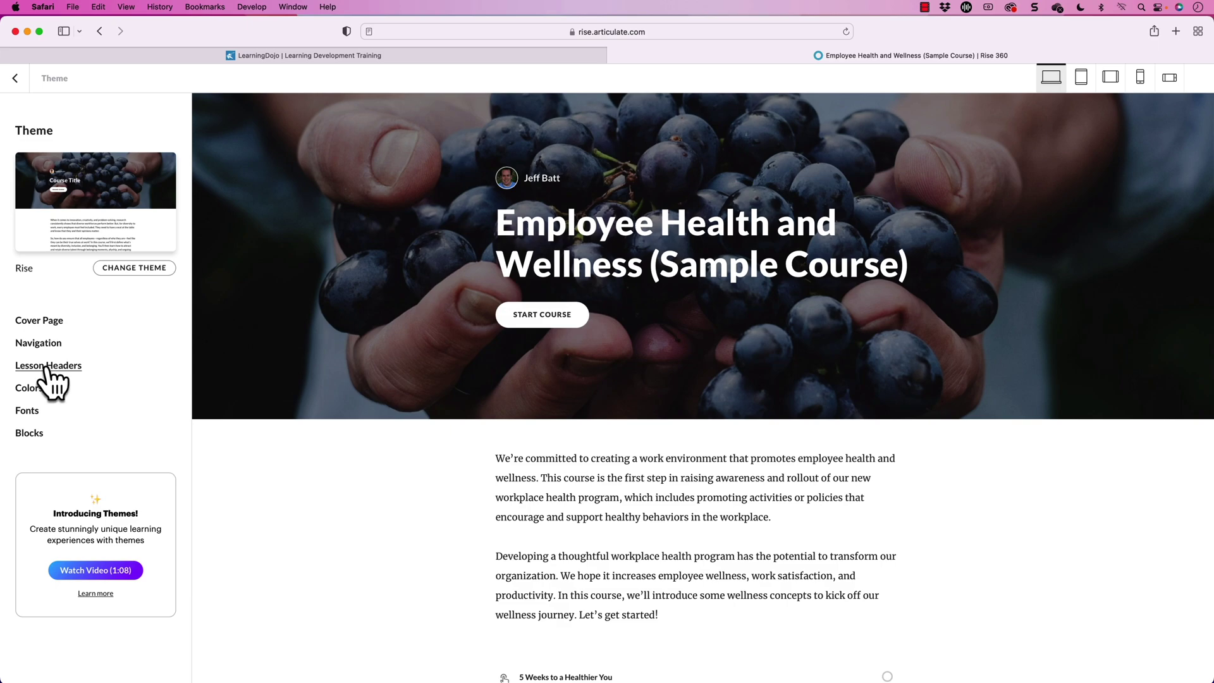
Check the custom themes area, return to the standard themes, and change the course theme to Apex
click(131, 269)
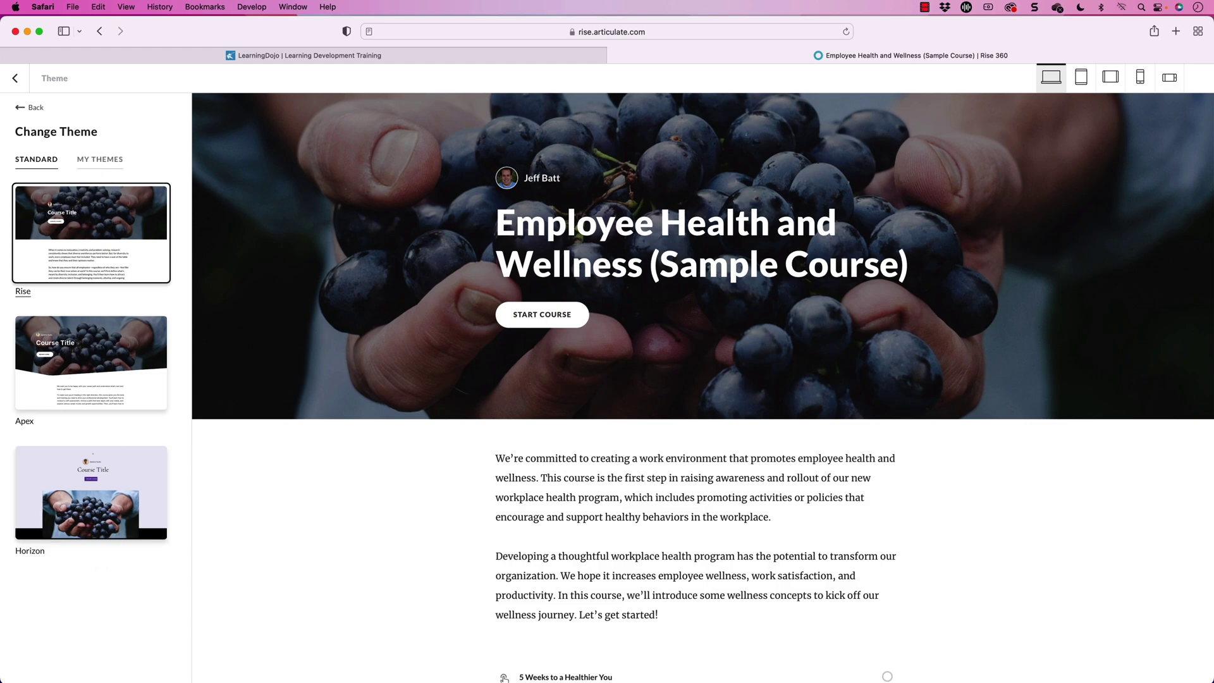
click(90, 166)
drag(31, 246, 69, 249)
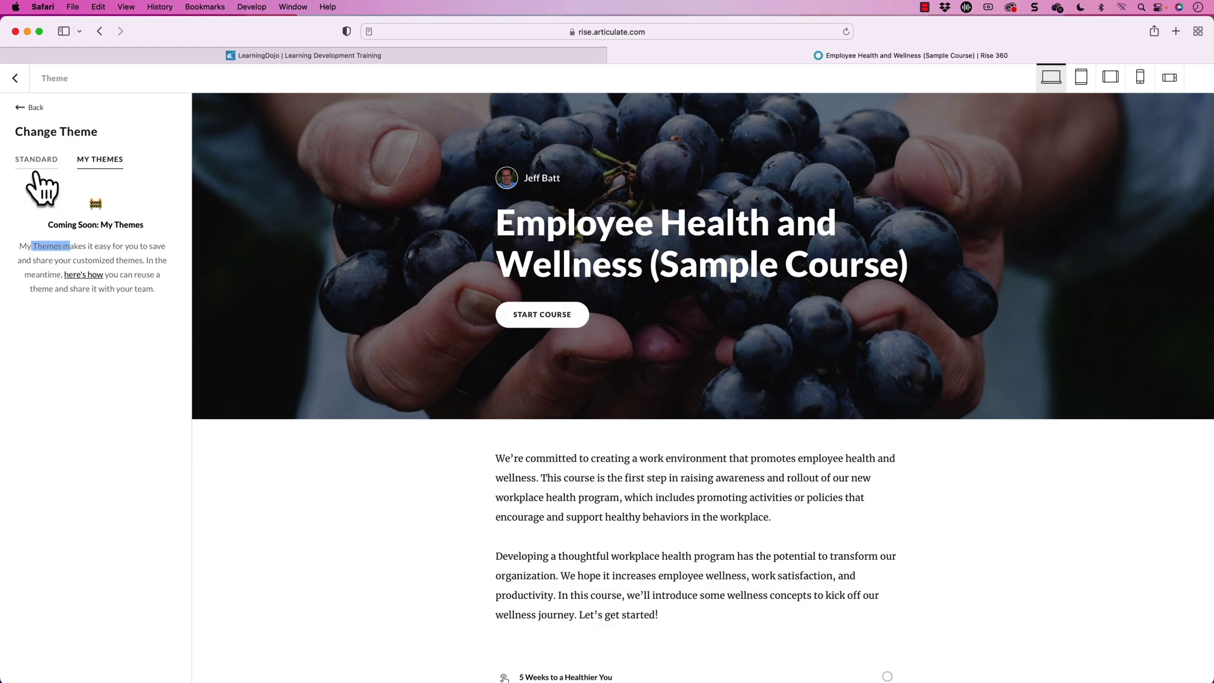
click(39, 166)
click(55, 355)
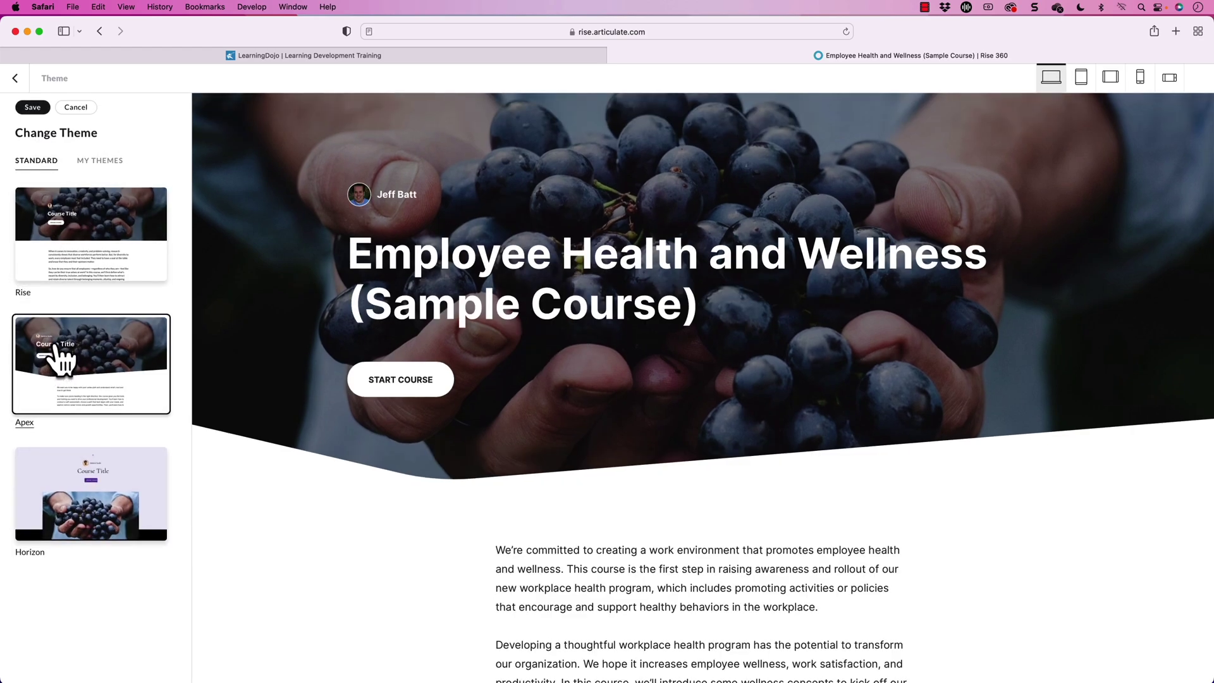
click(32, 108)
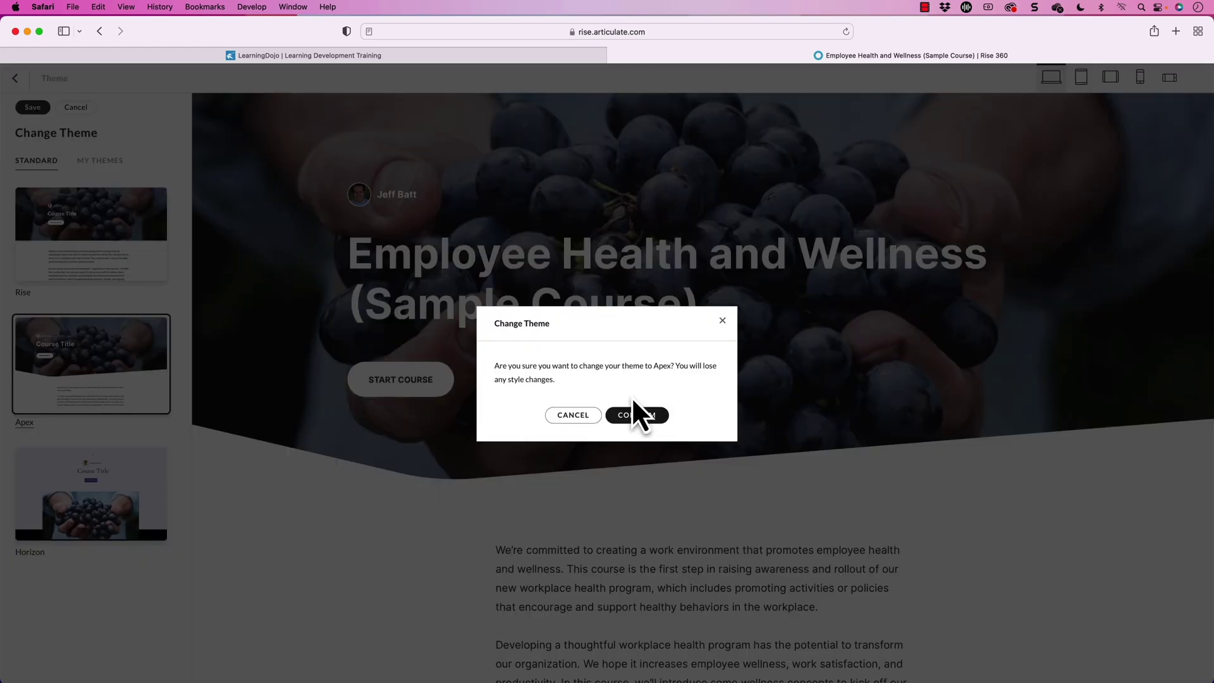
click(636, 416)
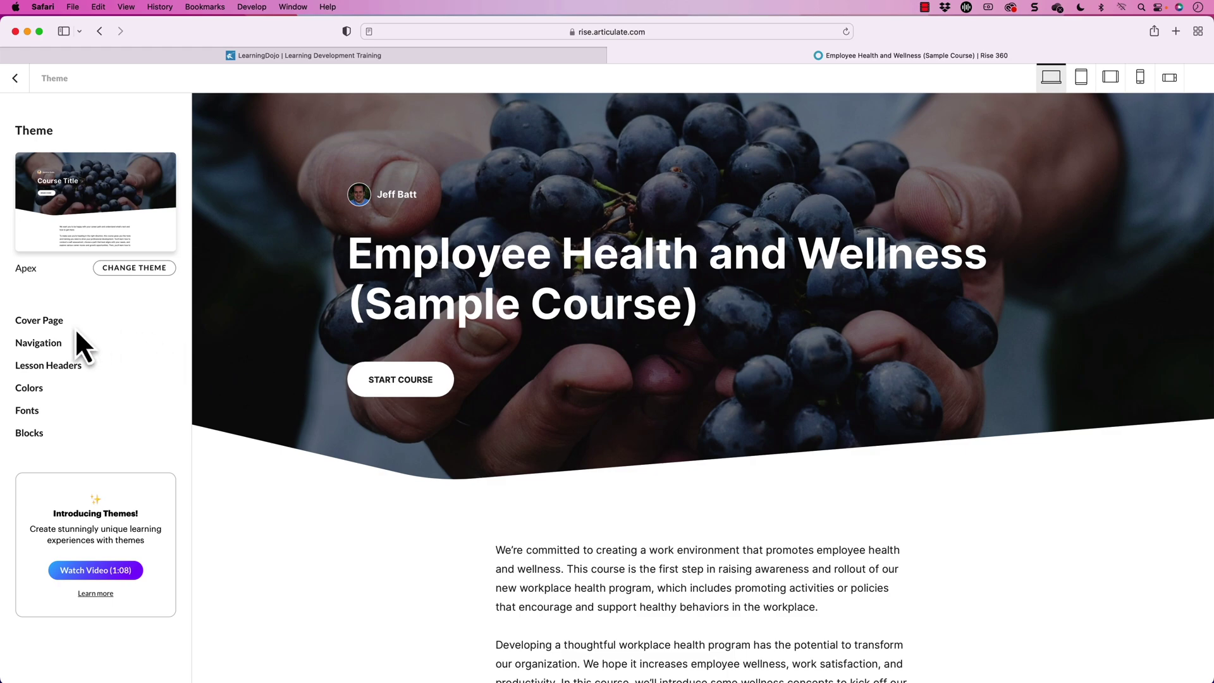
Preview the Centered, Centered overlay, Left and Split left layouts for the cover page
click(56, 321)
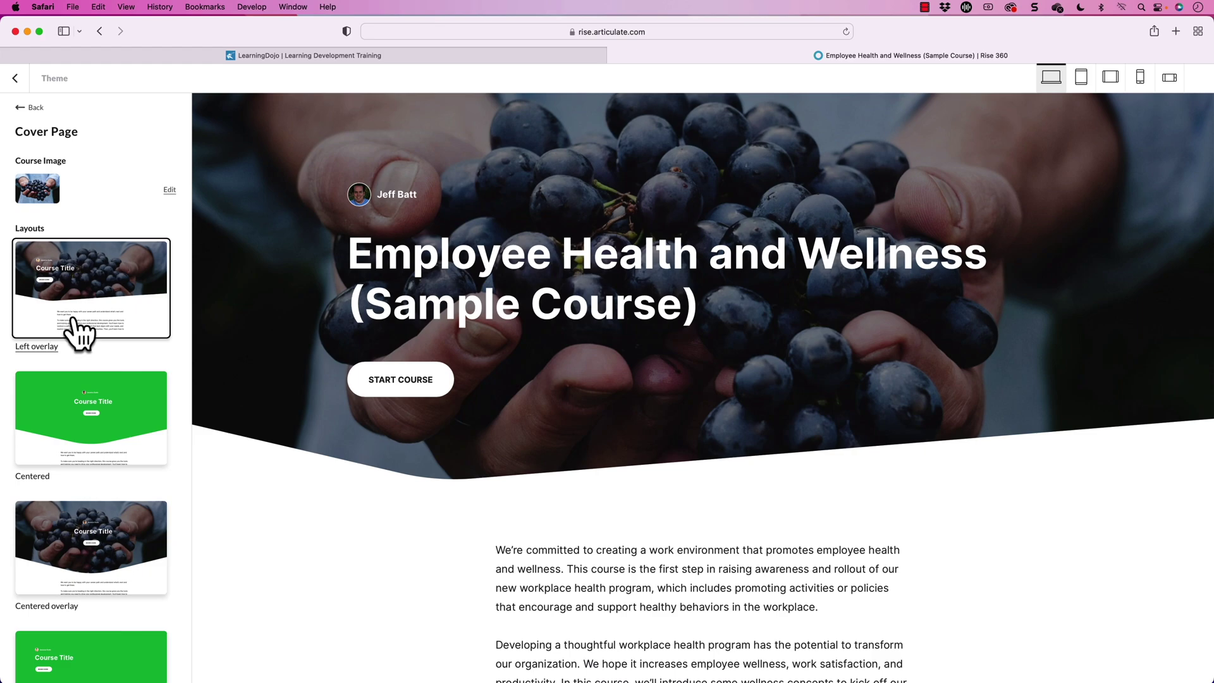
click(39, 460)
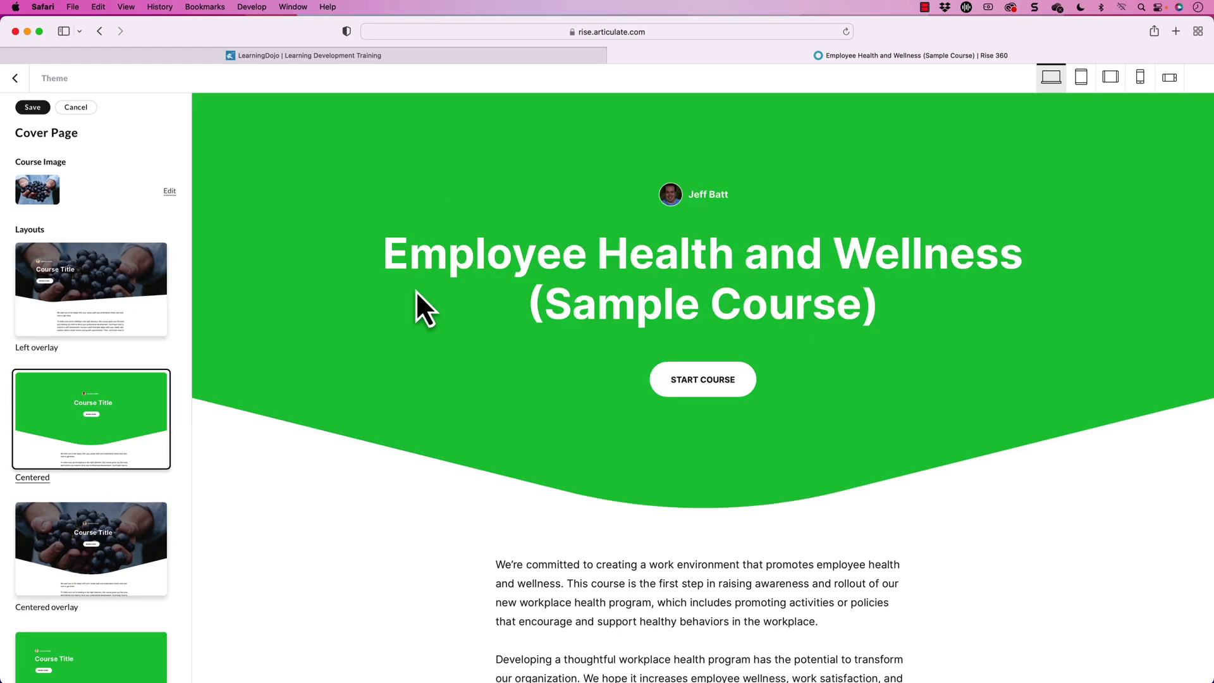
scroll(120, 465, down, 4)
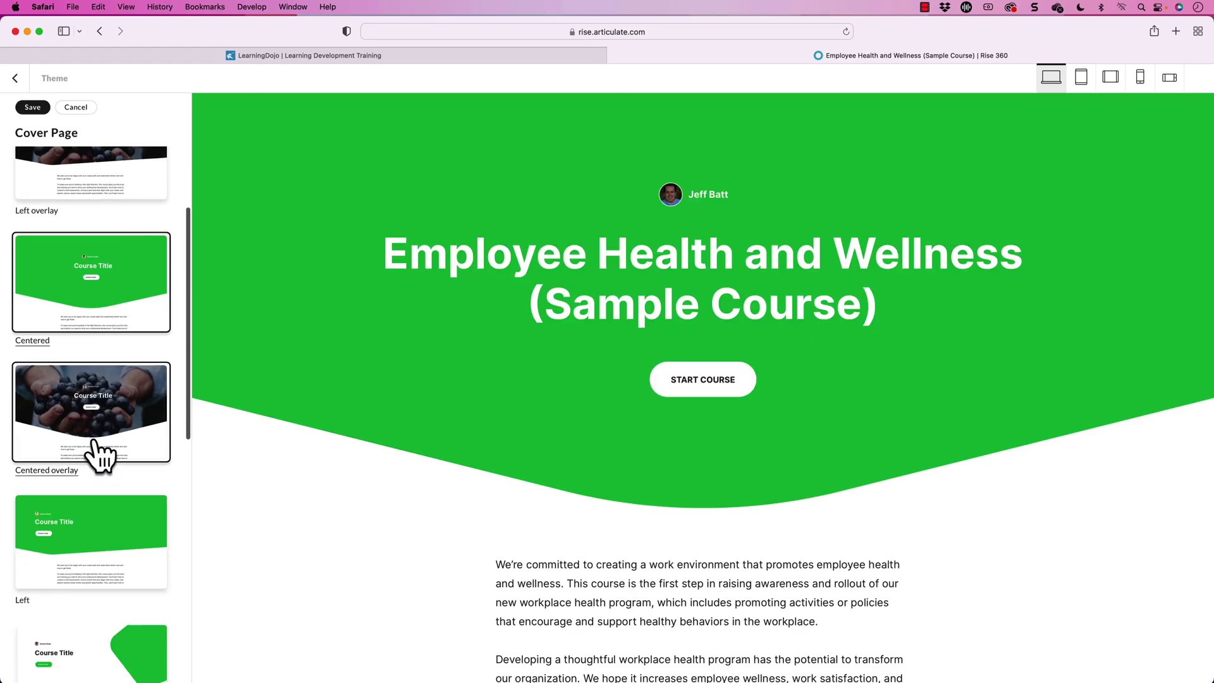
click(95, 453)
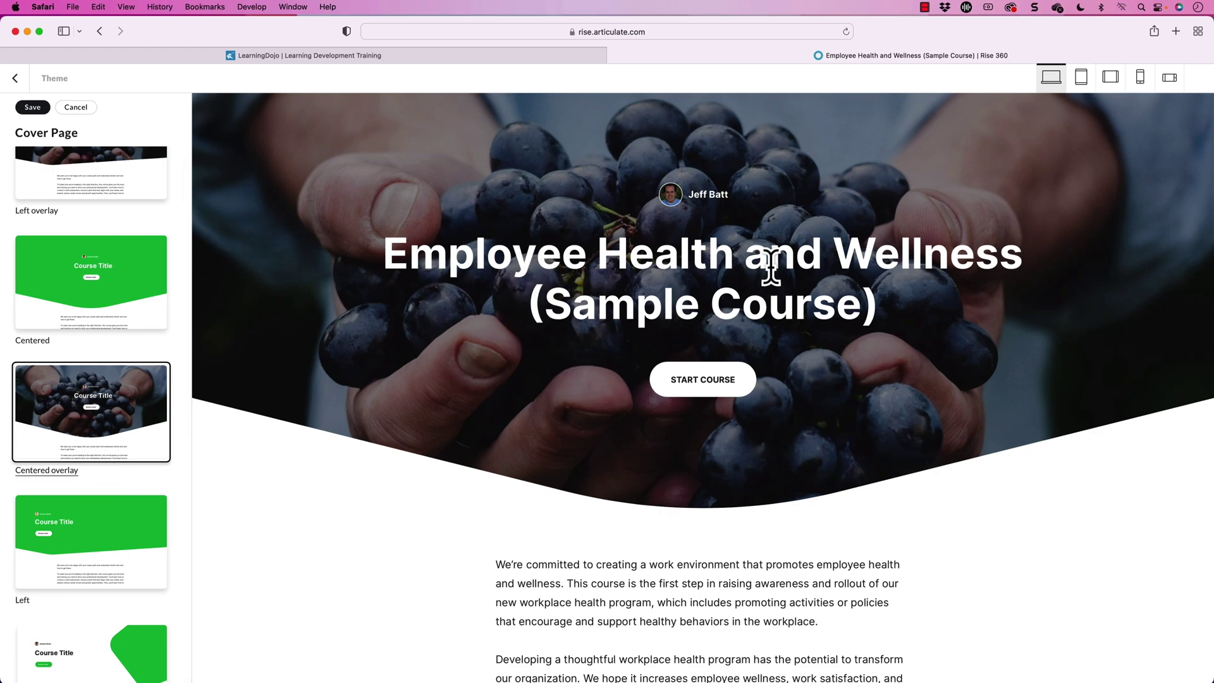
scroll(115, 494, down, 2)
click(136, 425)
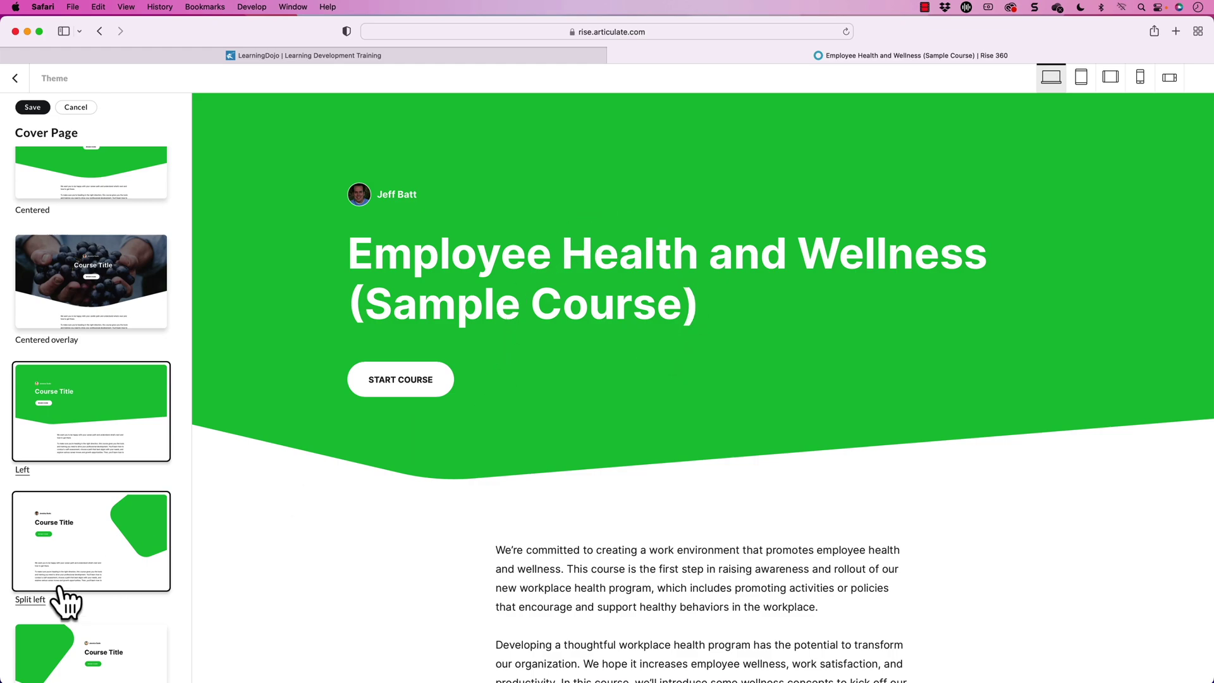
scroll(97, 504, down, 2)
click(96, 457)
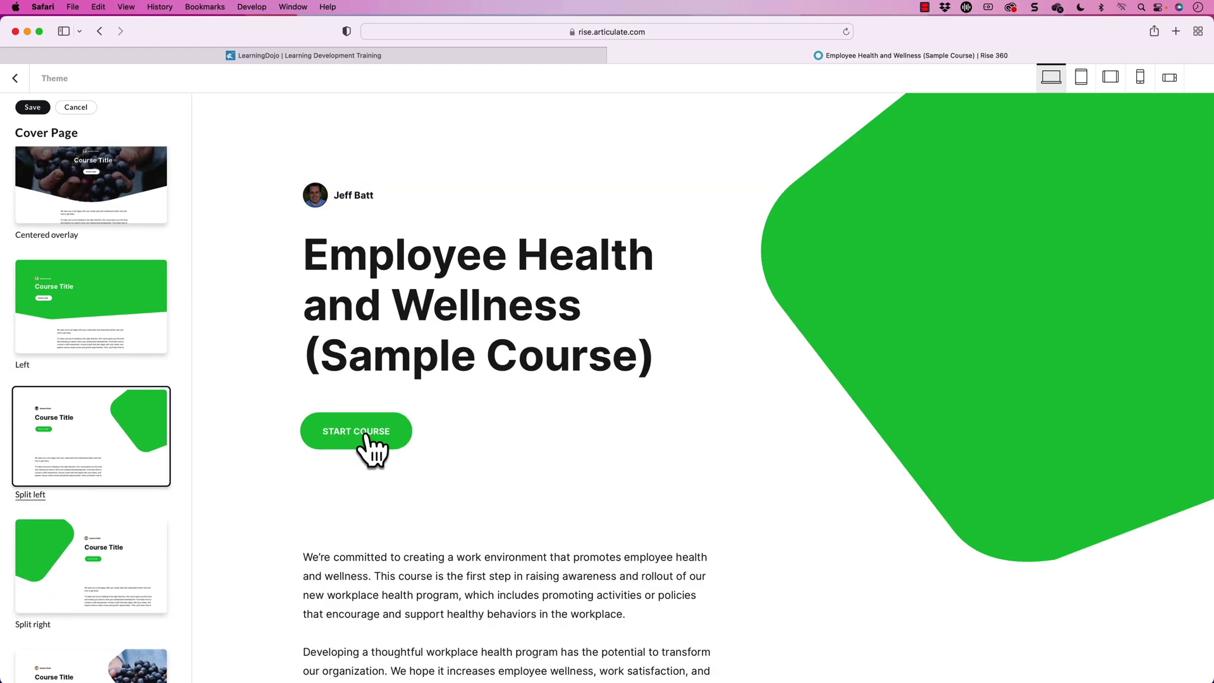
Compare the Split left image and Split right image layouts on the cover page
scroll(759, 387, down, 3)
scroll(123, 610, down, 2)
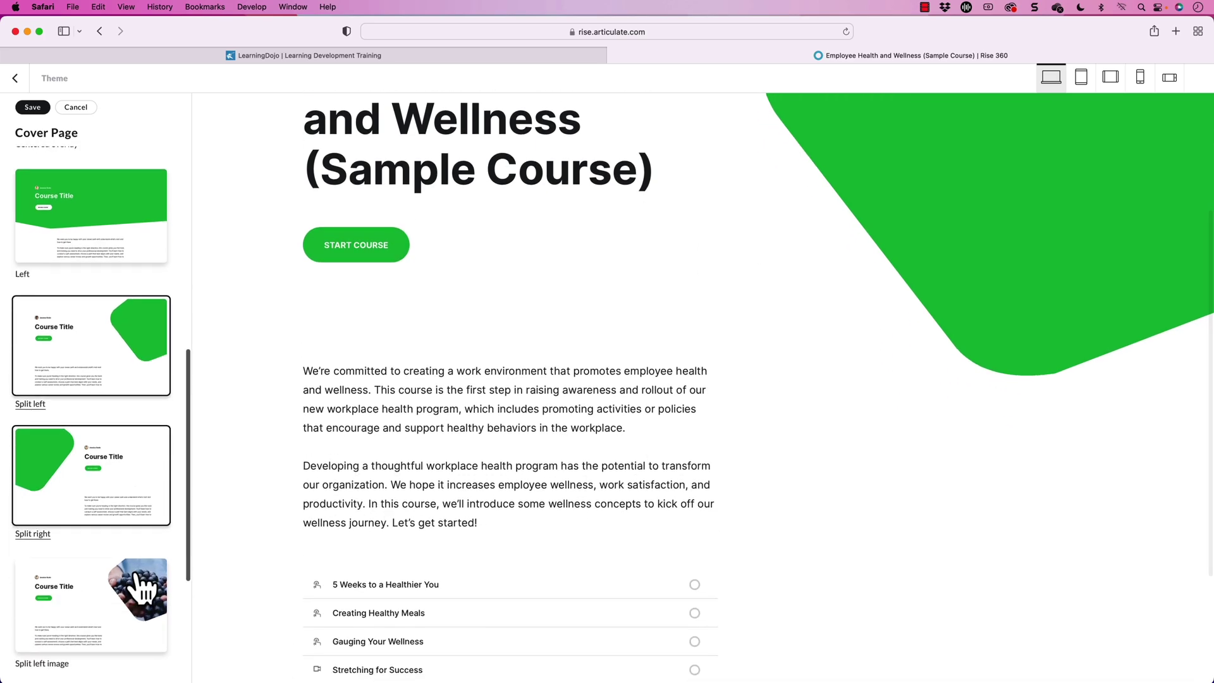
click(124, 588)
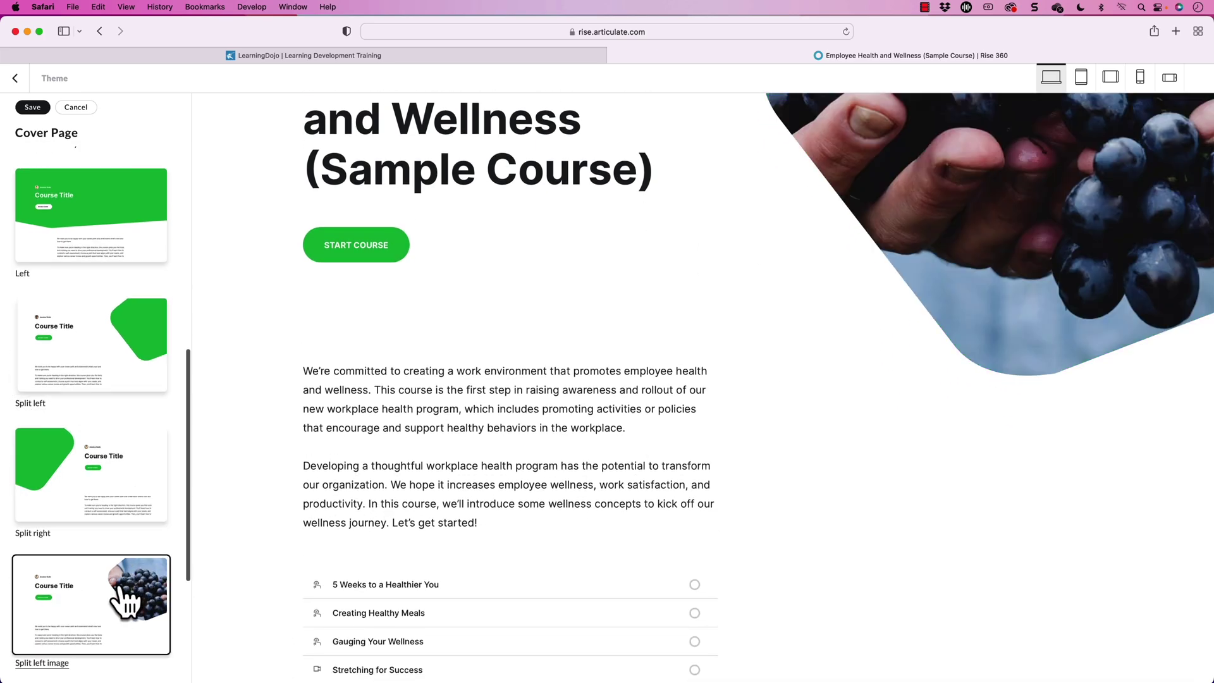
scroll(752, 171, up, 1)
scroll(764, 184, up, 3)
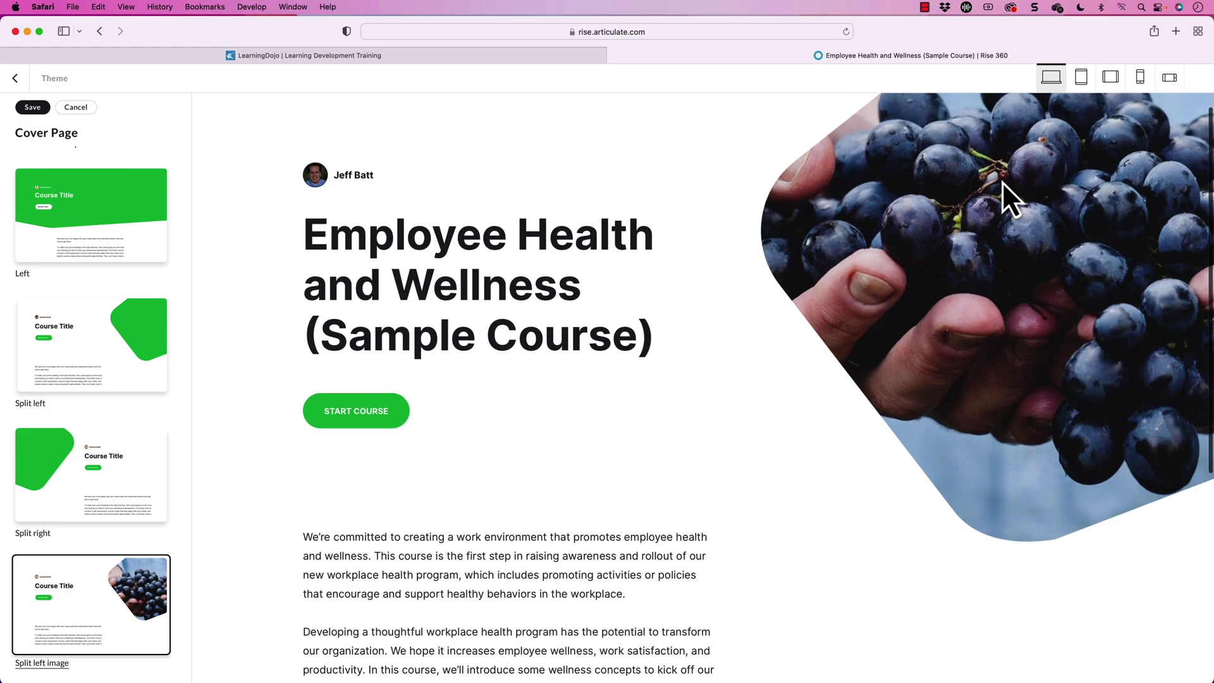
scroll(108, 555, down, 5)
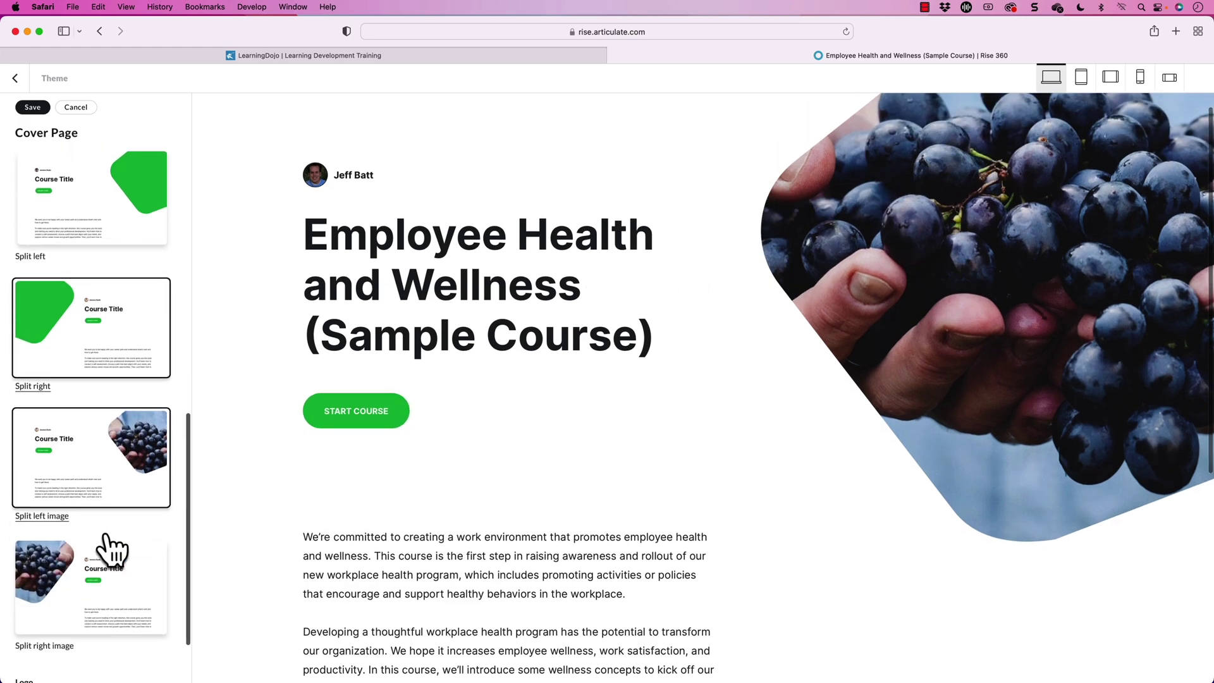
click(130, 531)
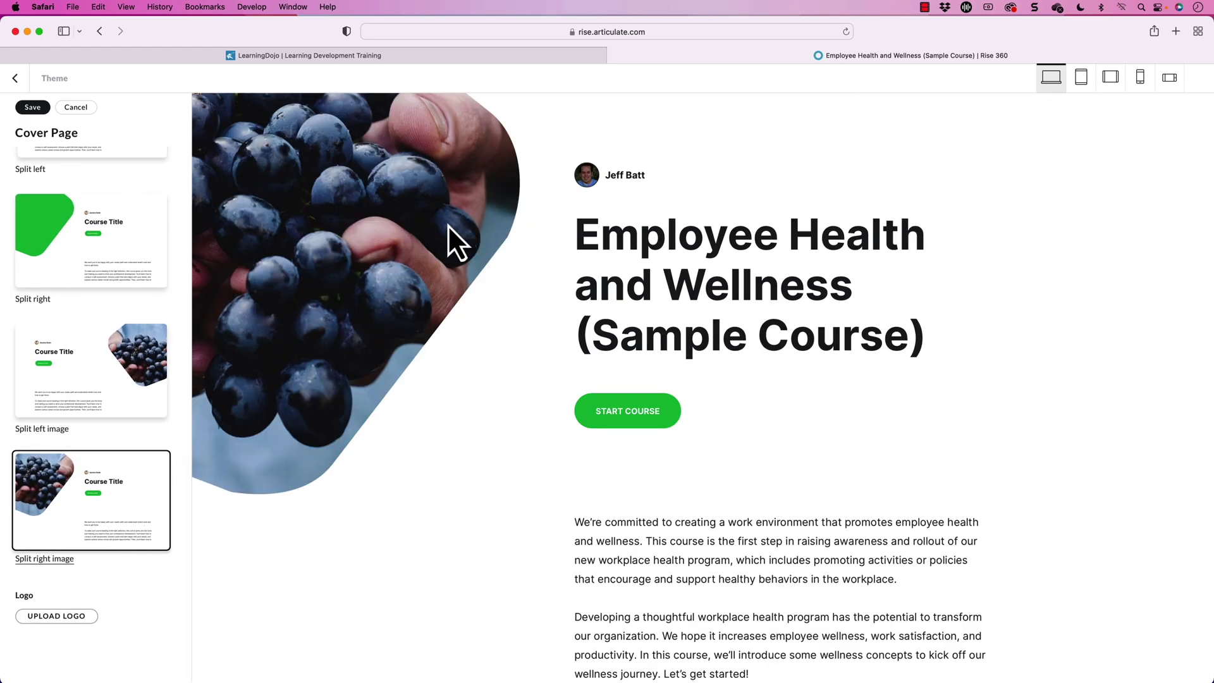
Apply the Split left image layout to the cover page and save it, returning to the main theme settings
click(111, 401)
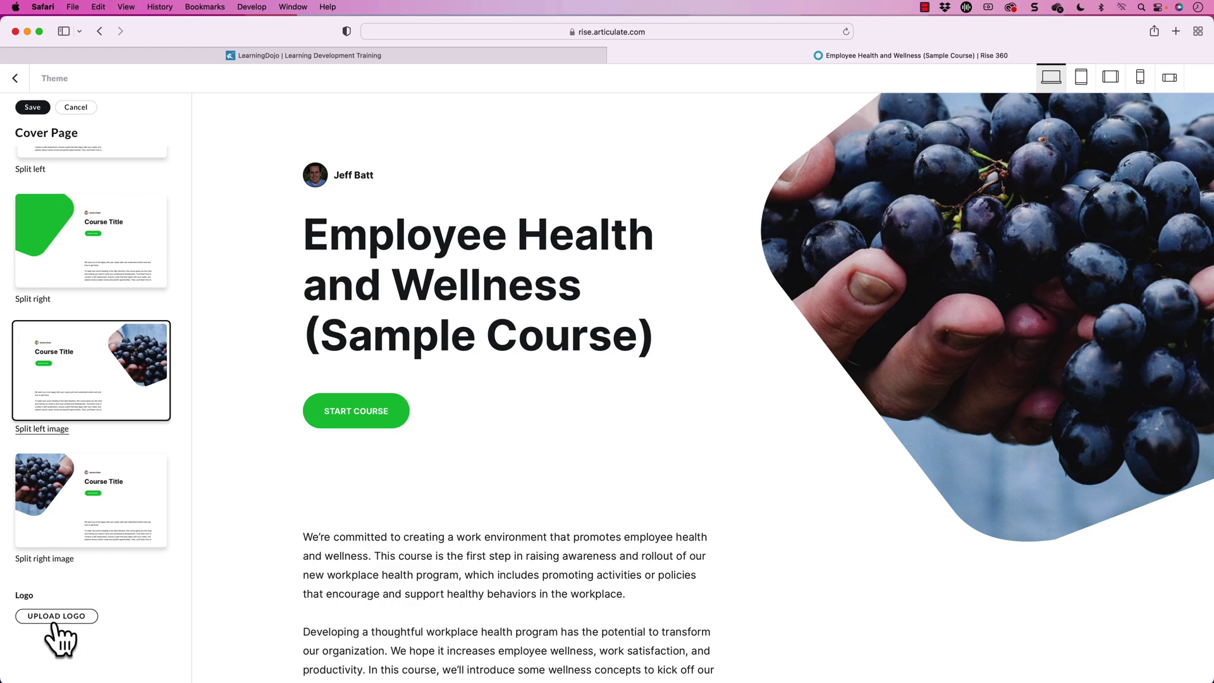
scroll(123, 468, up, 5)
scroll(122, 476, up, 2)
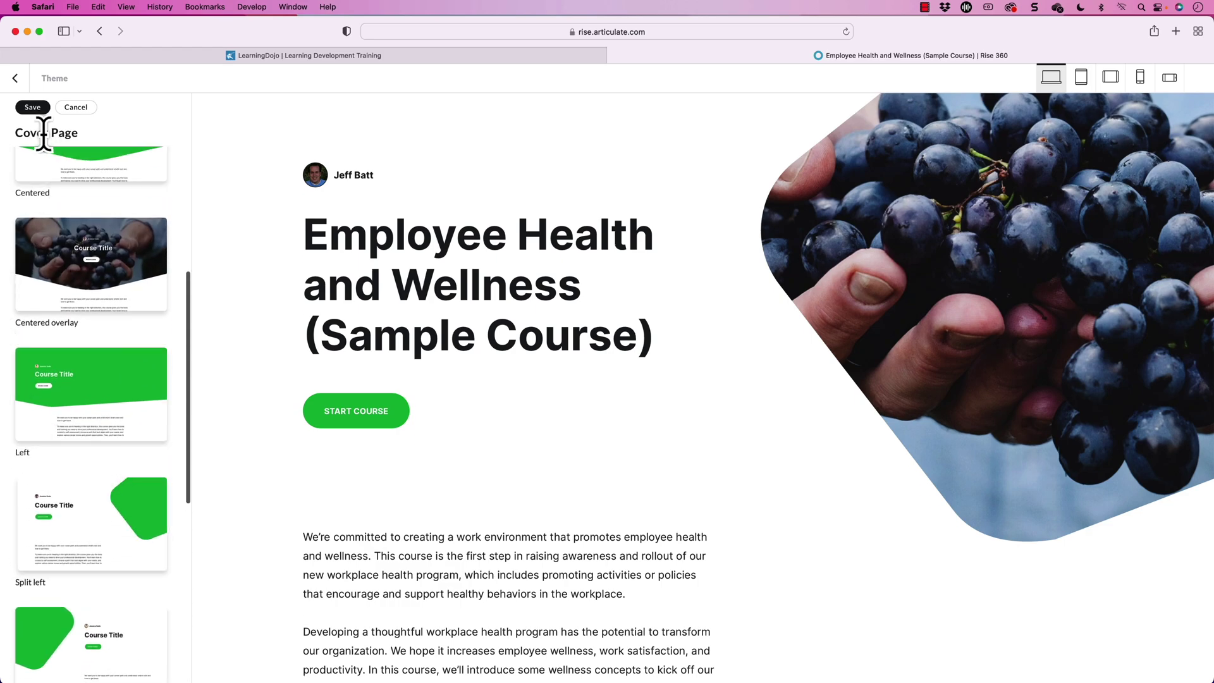
click(32, 107)
click(135, 282)
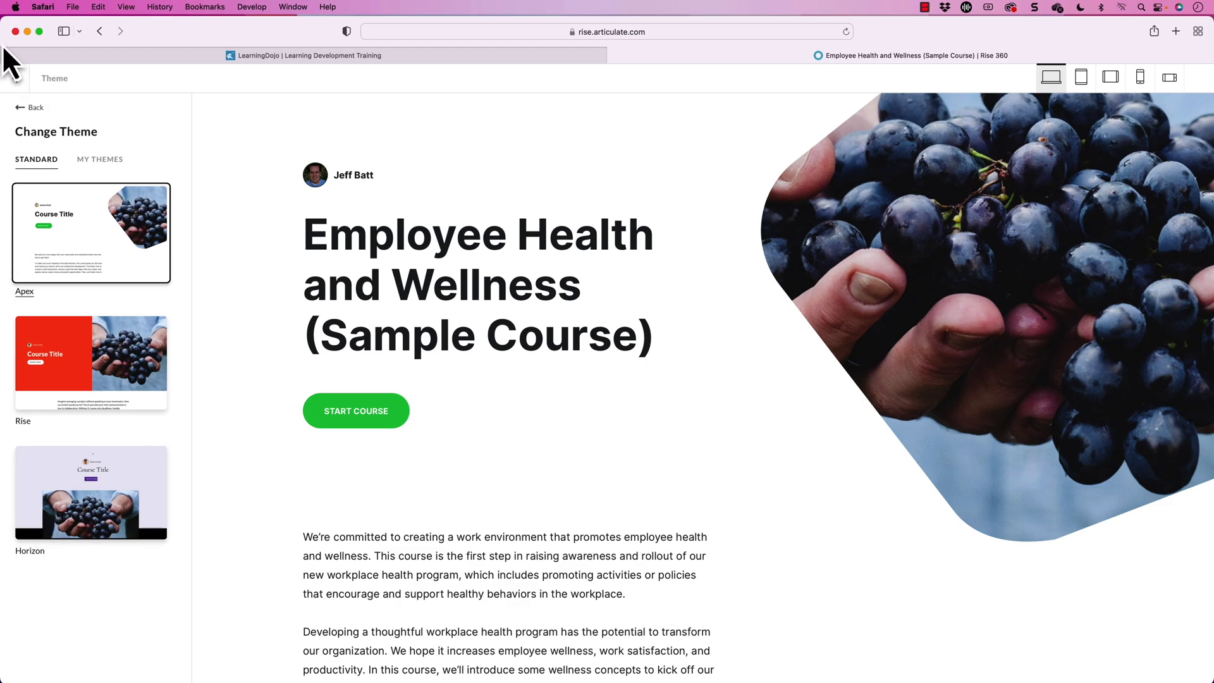
click(32, 109)
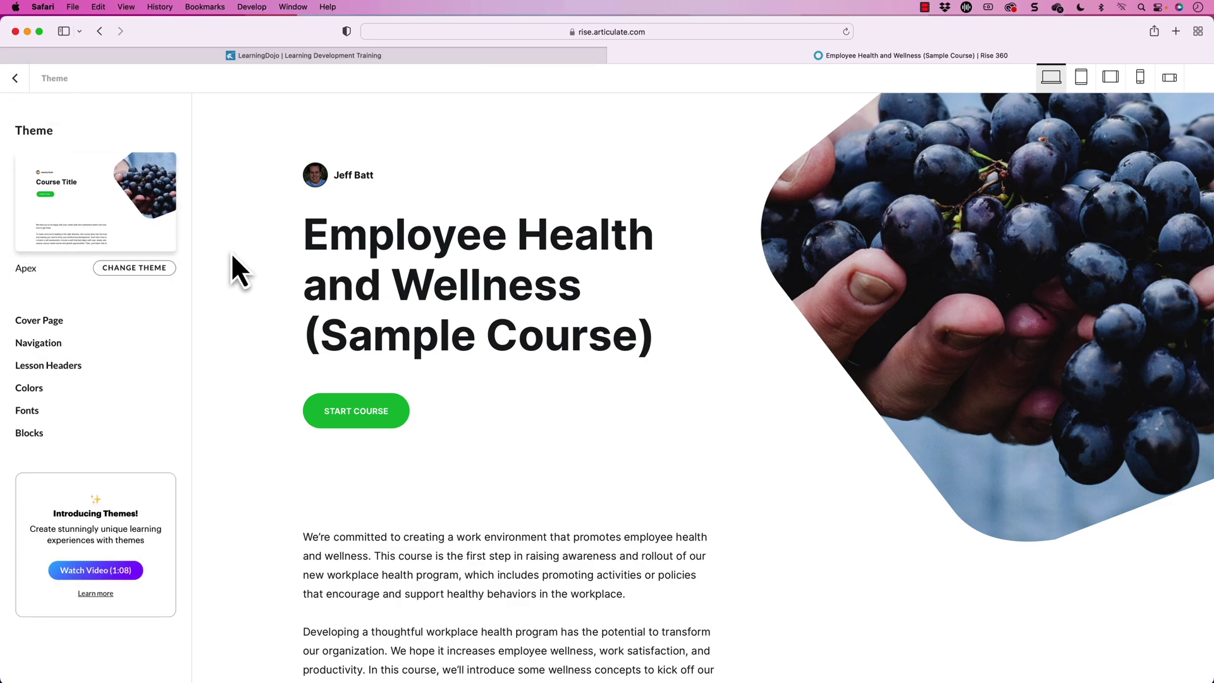
Preview the Compact course navigation in the Light, Light with image and Dark styles
click(35, 347)
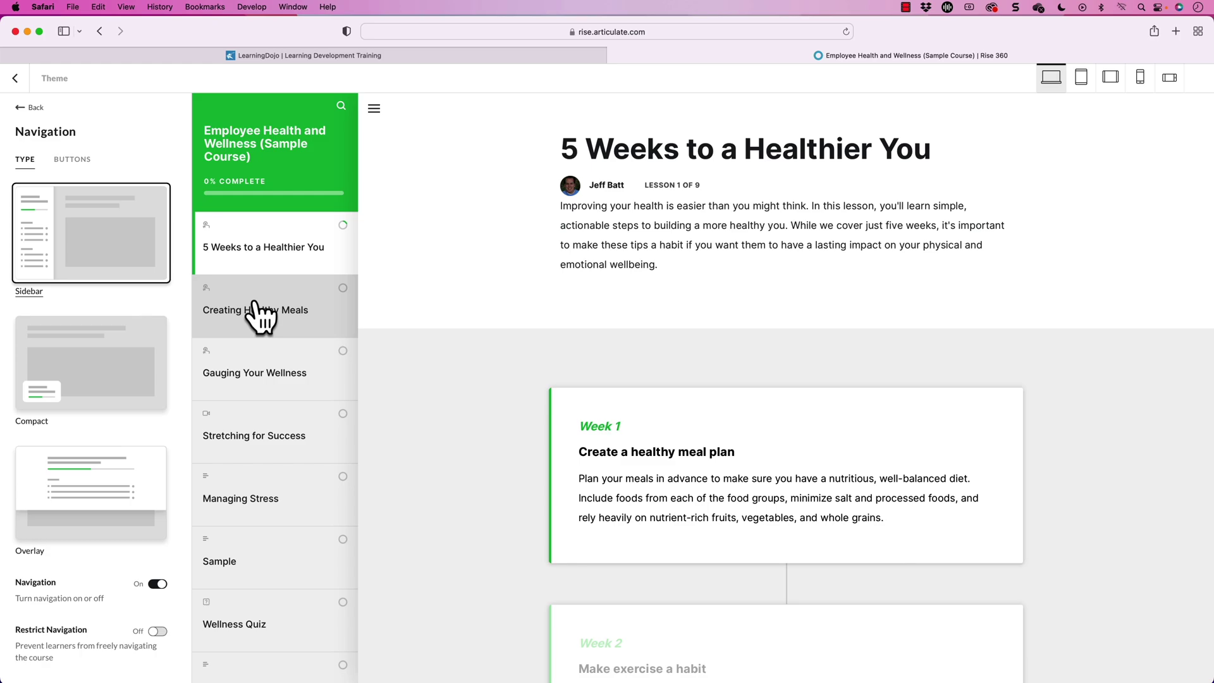
click(56, 379)
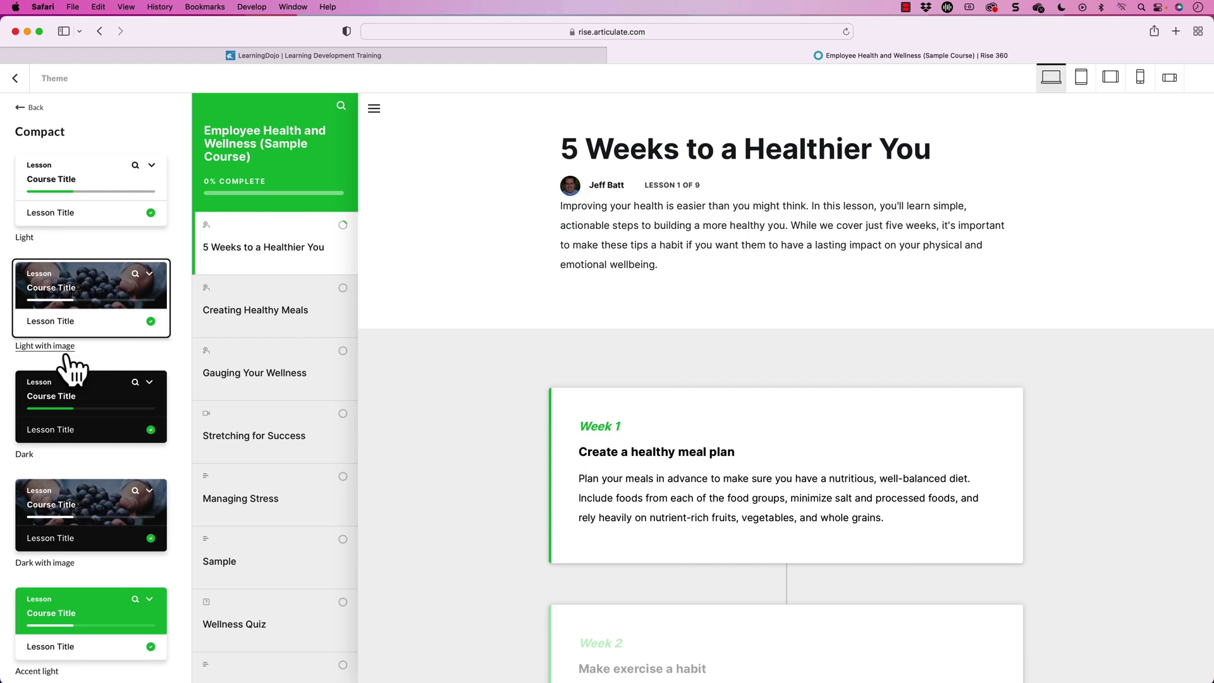
click(117, 201)
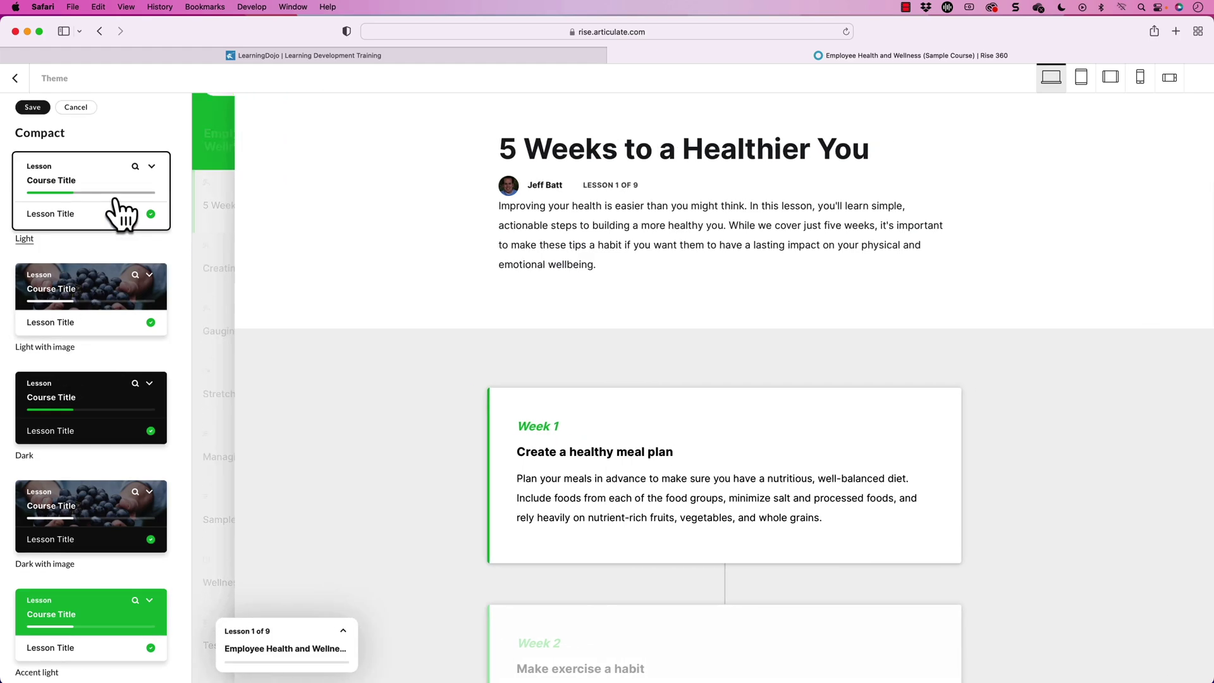
click(113, 305)
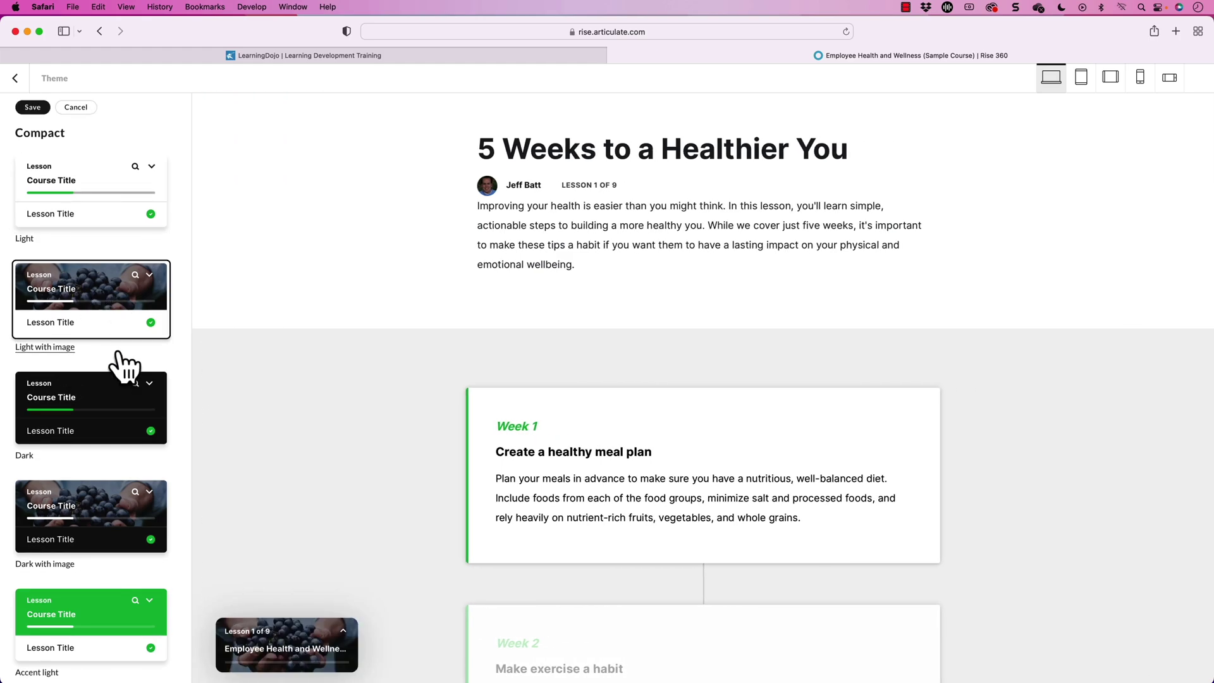
click(89, 408)
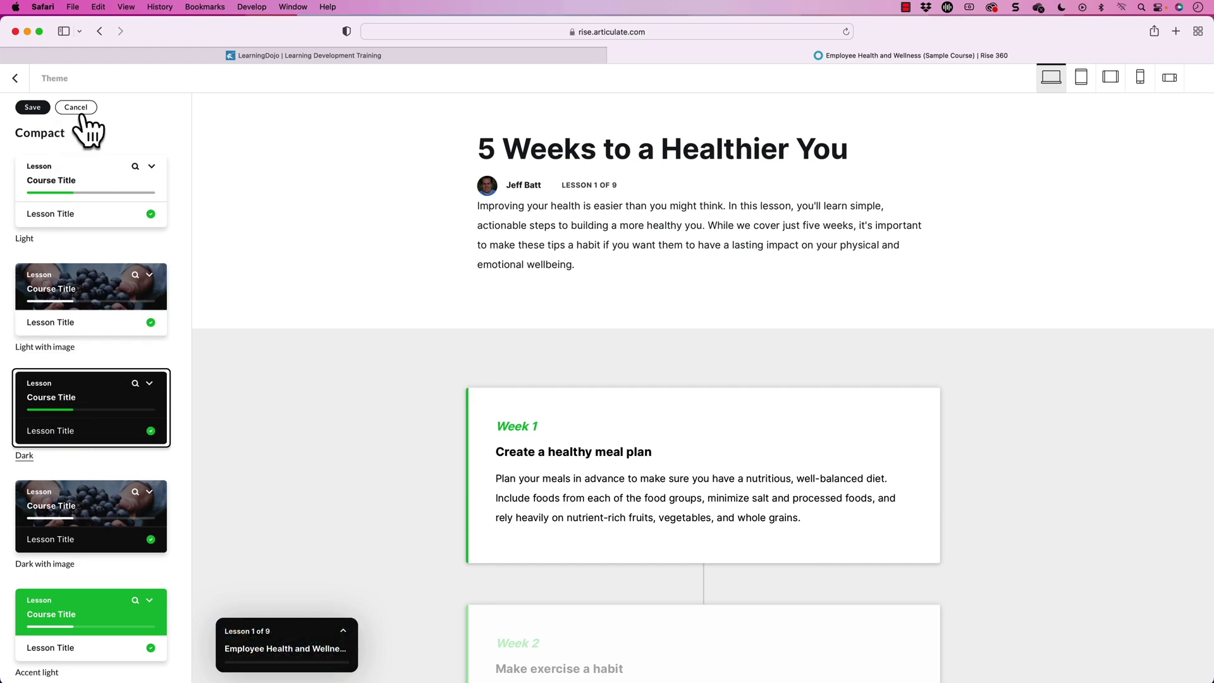
click(95, 168)
click(347, 418)
click(100, 341)
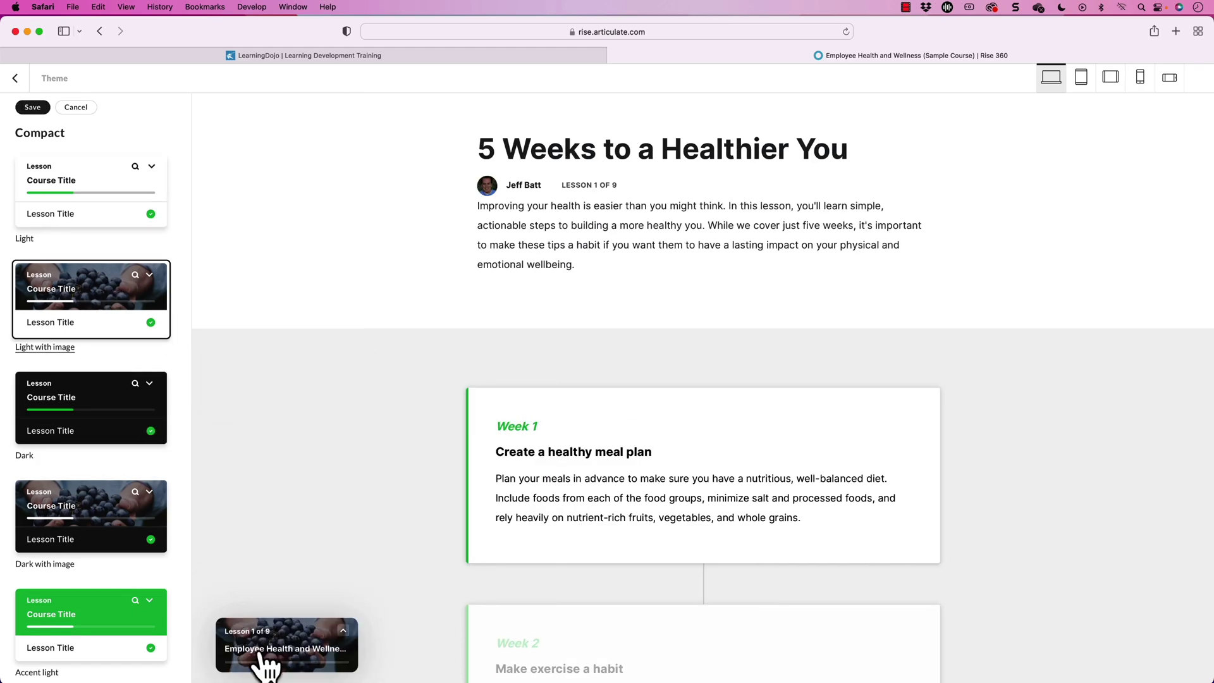
Expand the Compact menu in the preview, try the Accent light style and return to the navigation types without saving
click(346, 648)
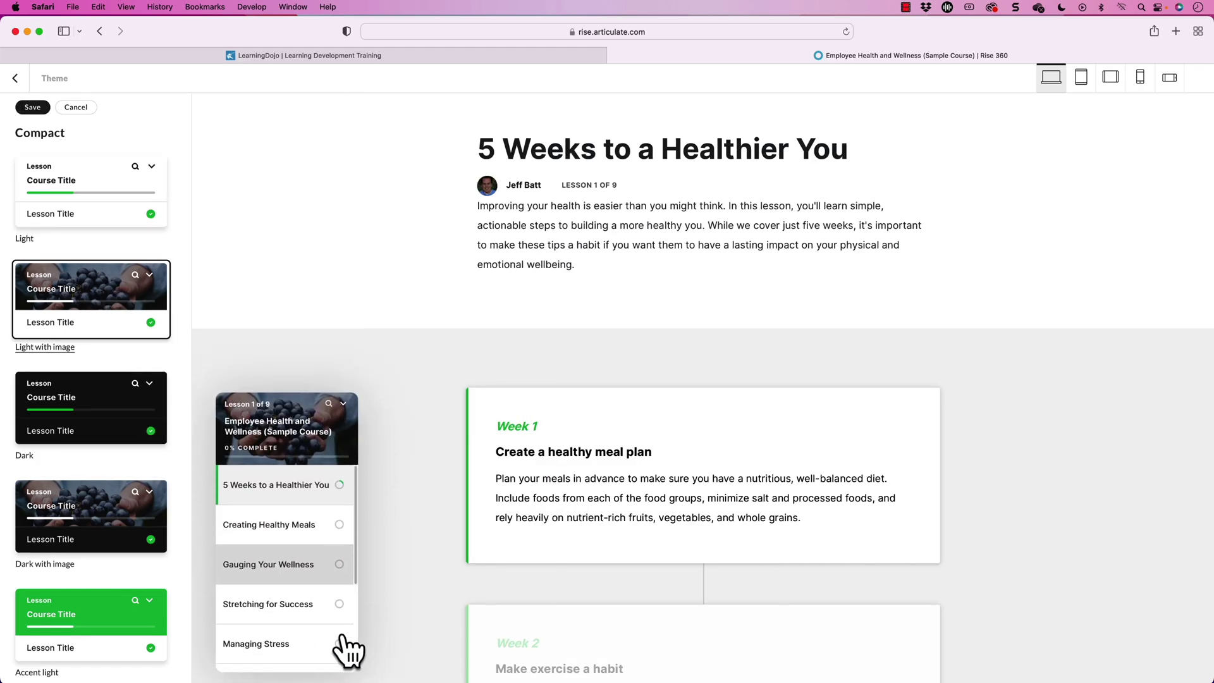
scroll(103, 521, down, 4)
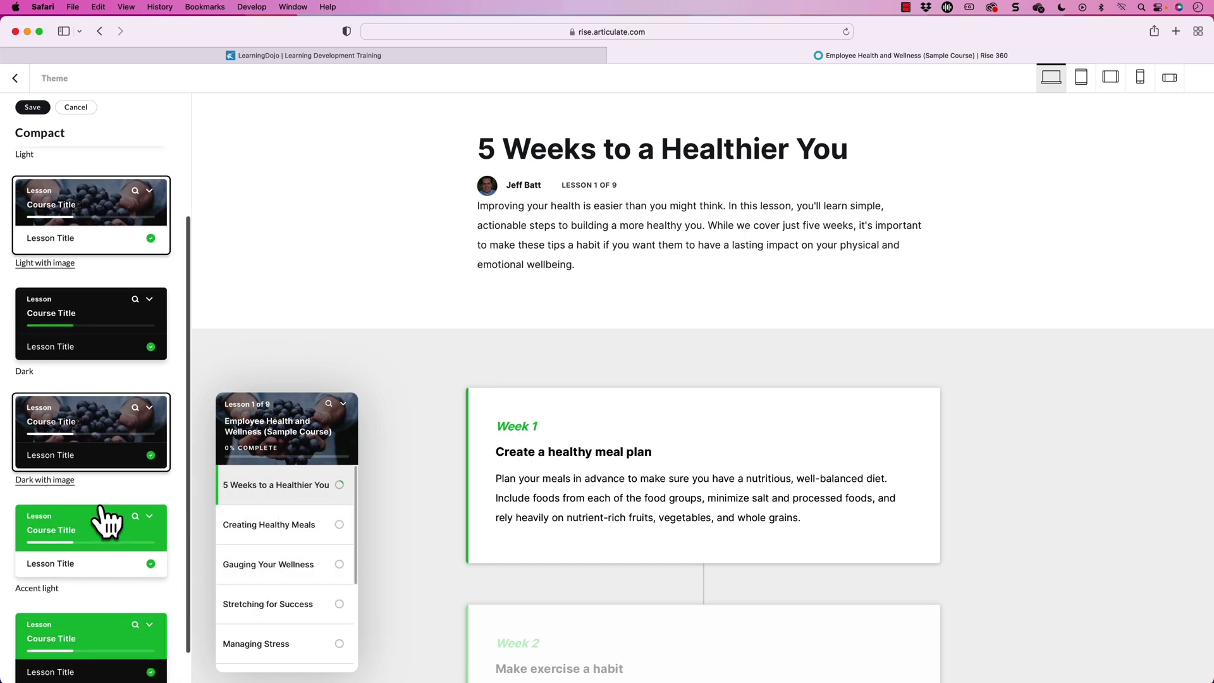
click(103, 523)
click(73, 107)
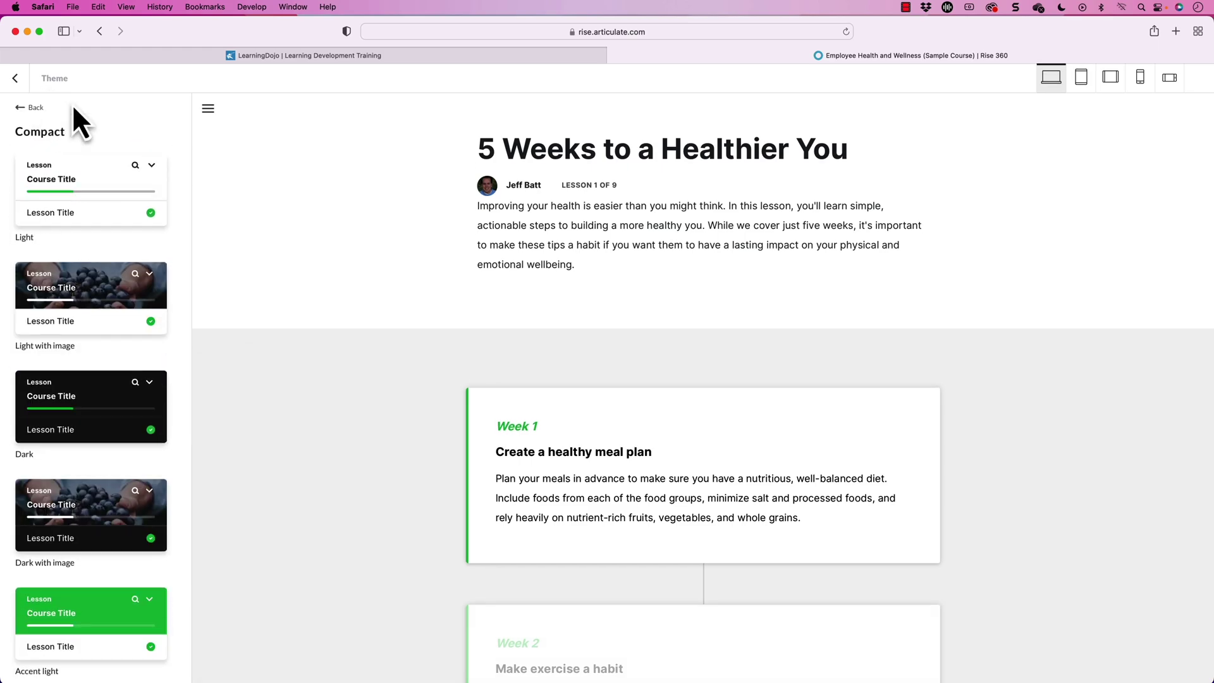
click(140, 285)
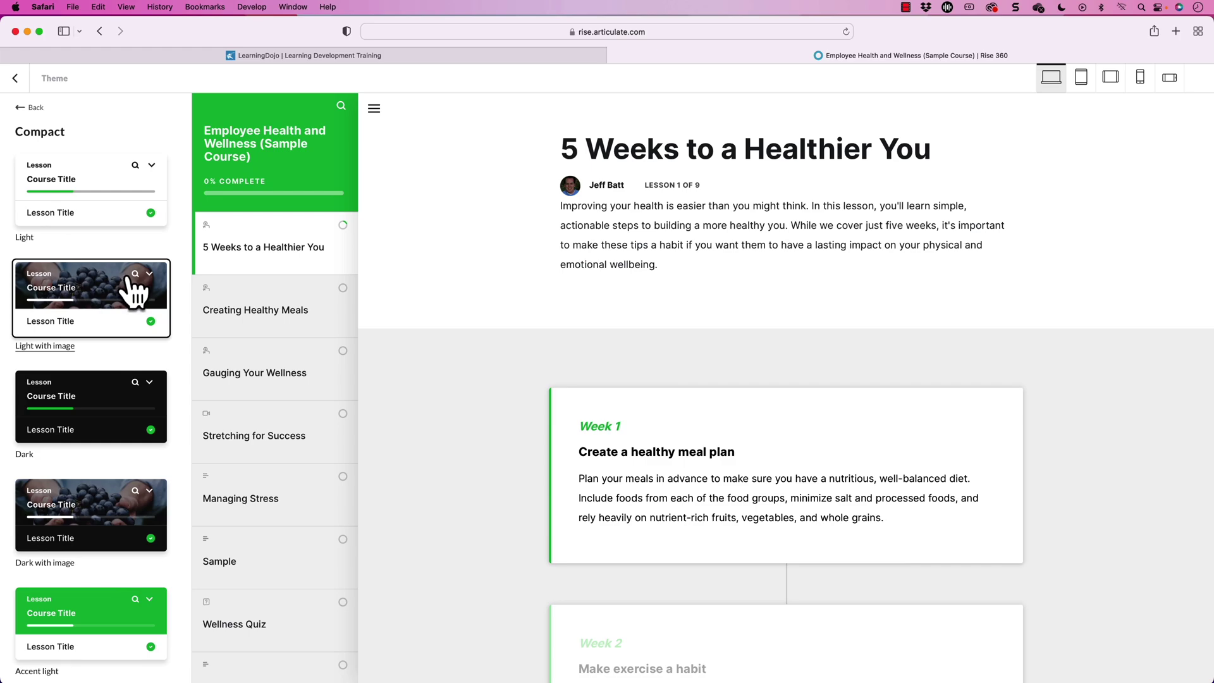
click(30, 107)
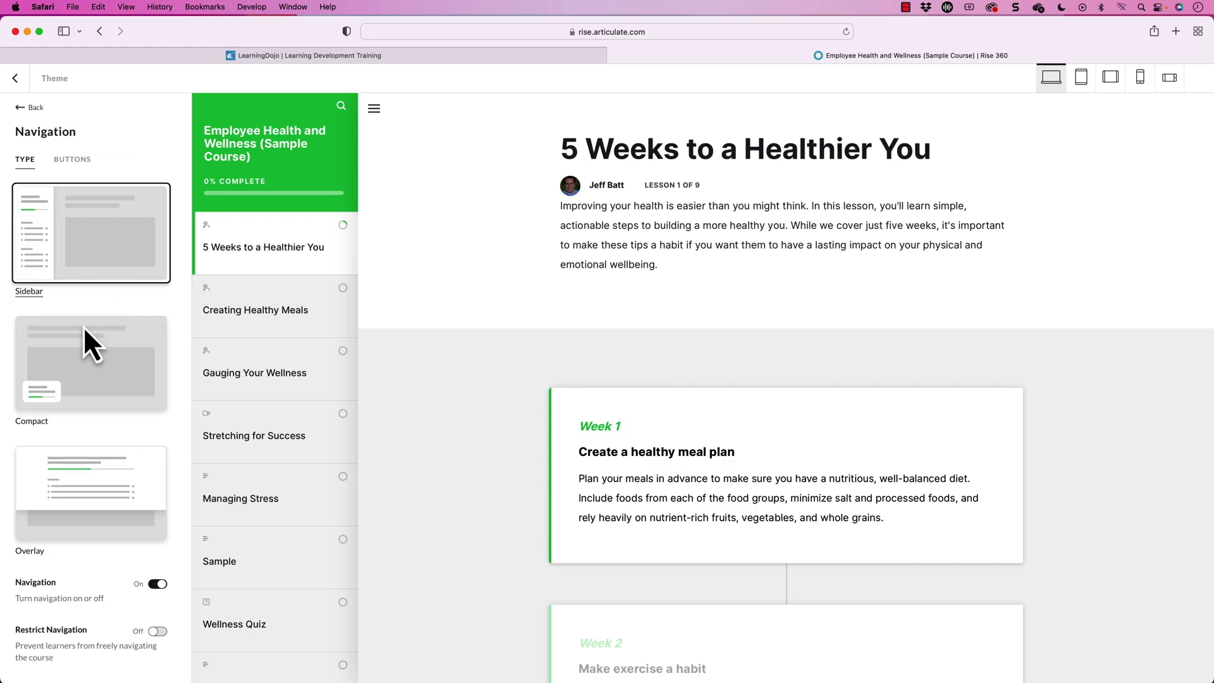
Preview the Overlay navigation type in the Light style, closing and reopening its full-page course menu
click(99, 503)
click(82, 224)
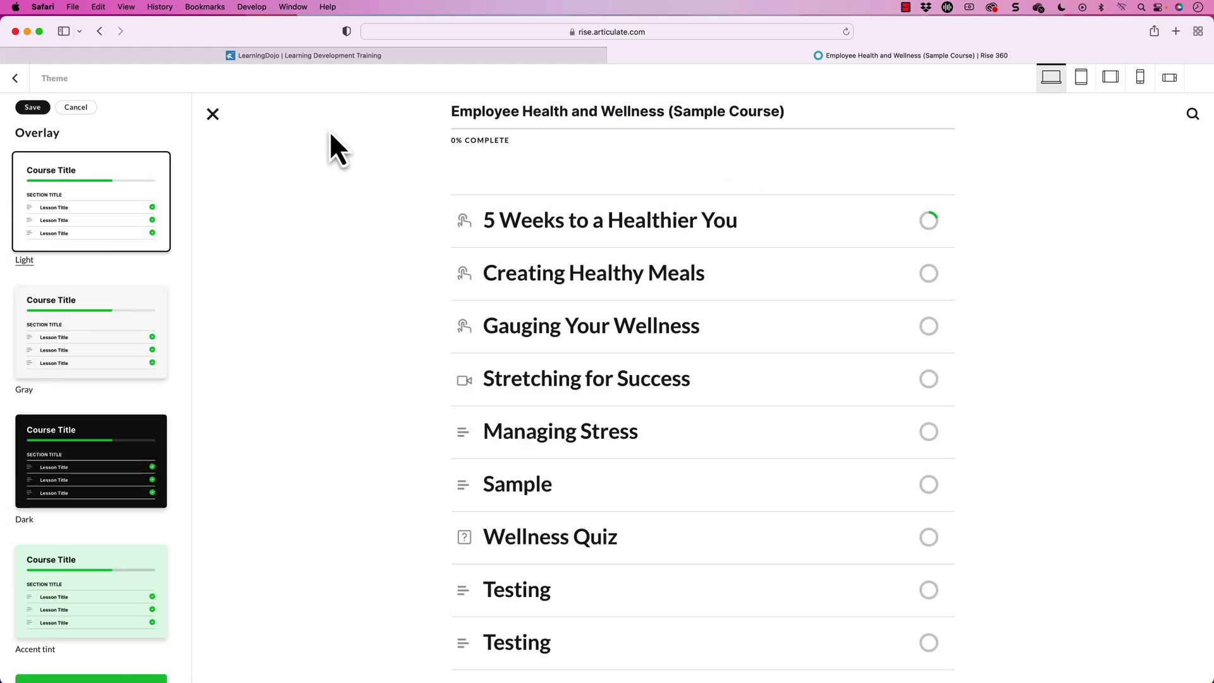
click(213, 119)
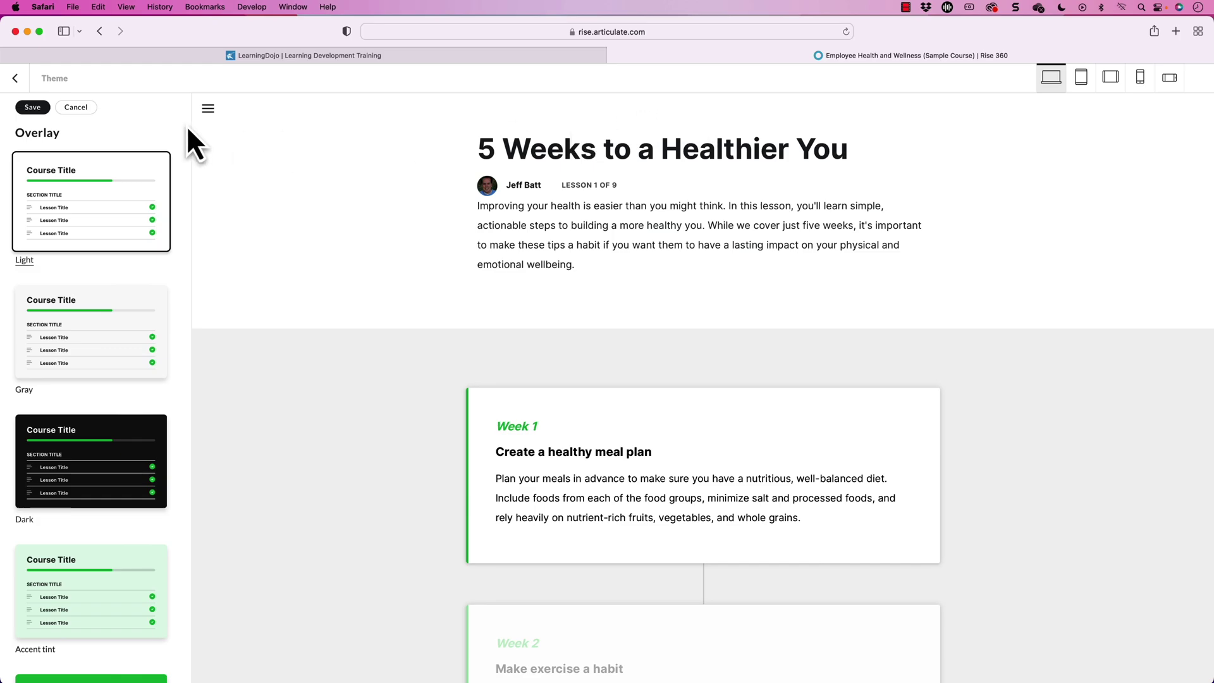
click(207, 109)
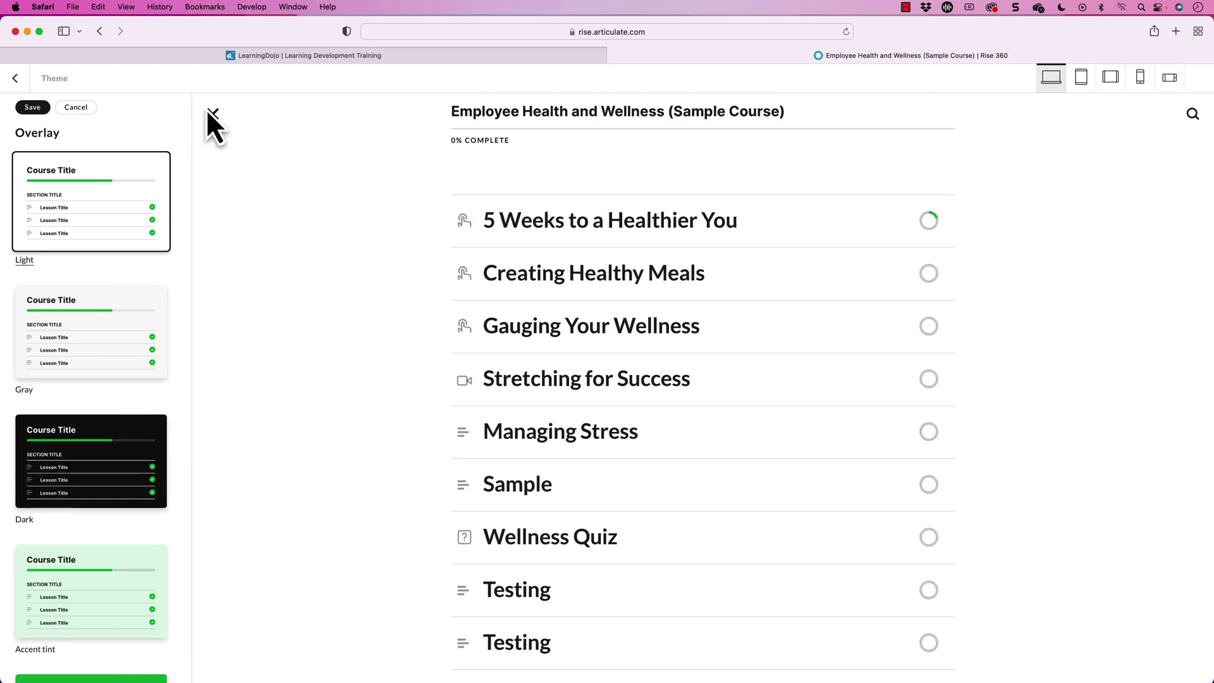
Try the Gray, Dark and Accent tint styles on the Overlay course menu
click(84, 353)
click(120, 454)
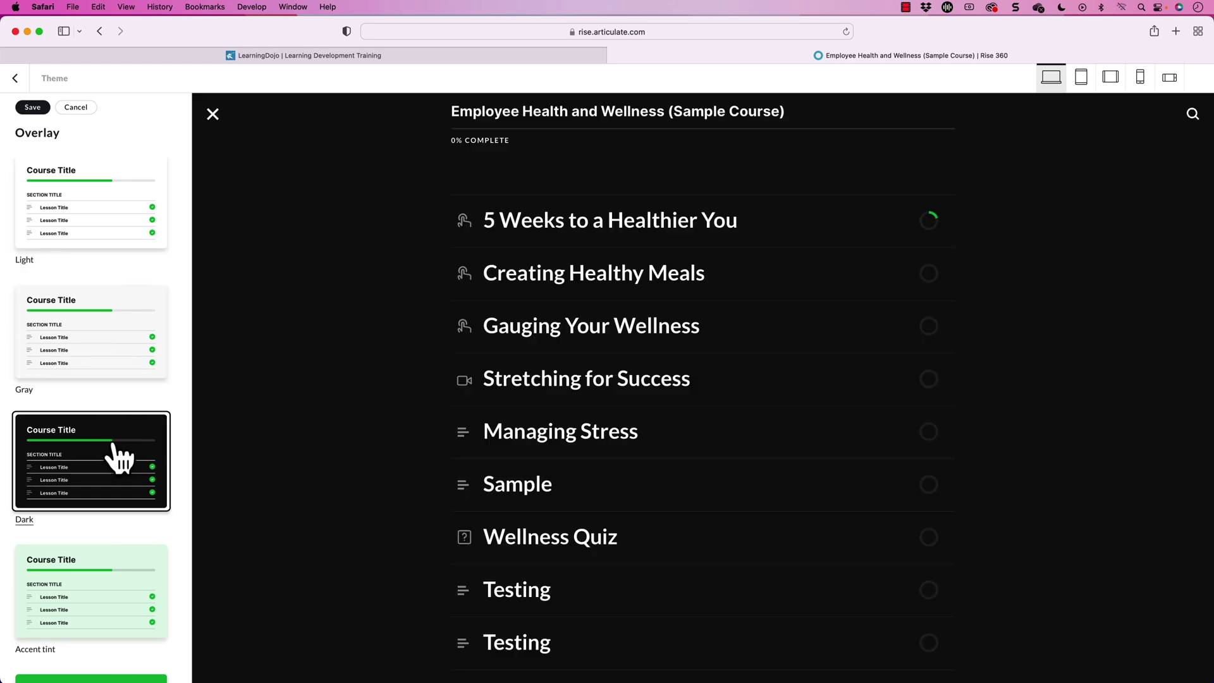
right_click(111, 586)
click(101, 571)
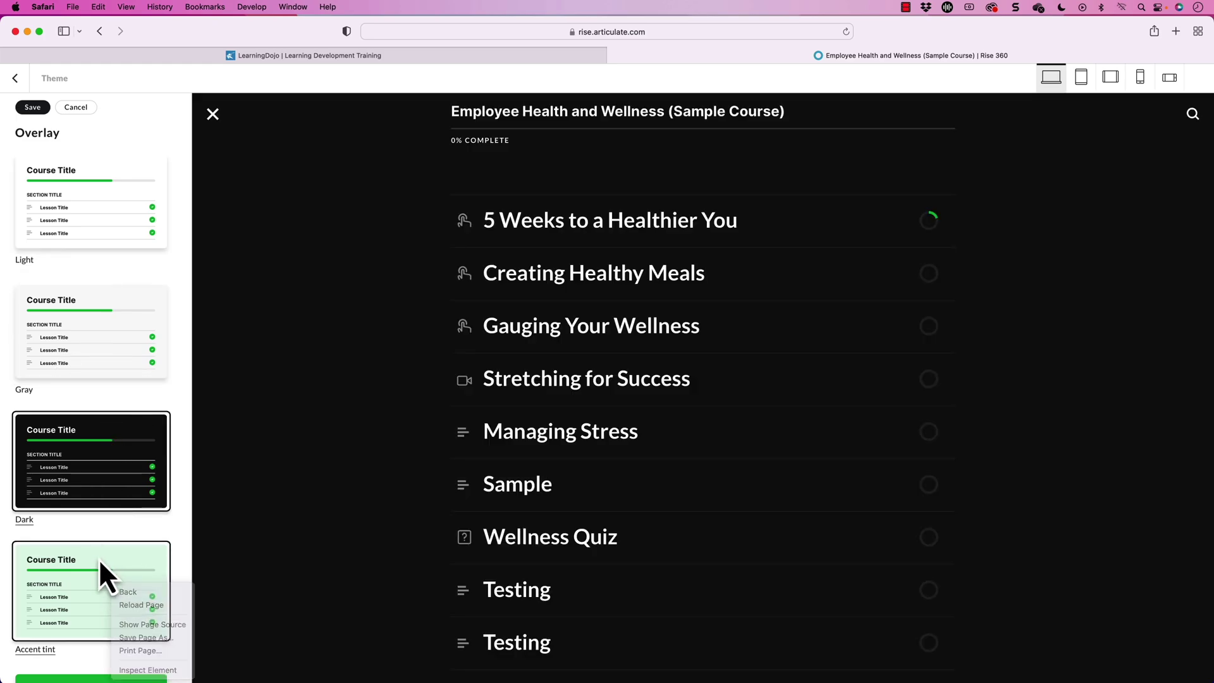
click(97, 577)
Try the Accent full and Image styles on the Overlay menu, reselect Light and discard the changes
scroll(114, 534, down, 2)
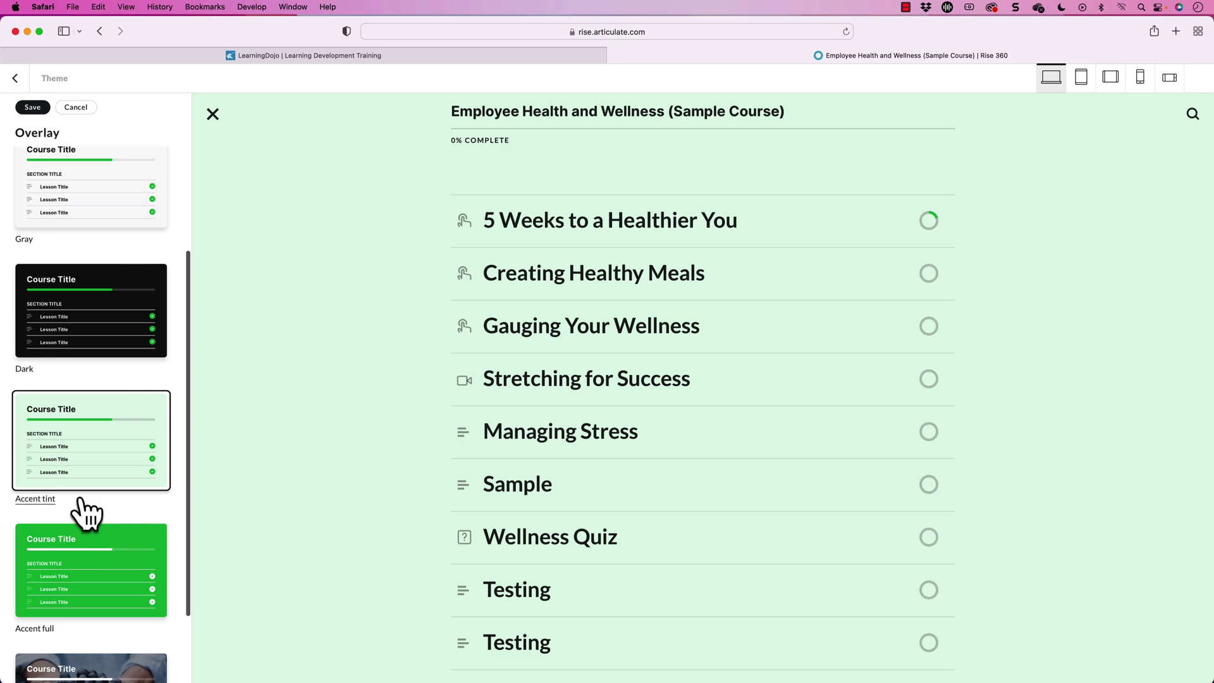
click(81, 575)
scroll(108, 556, down, 2)
click(101, 569)
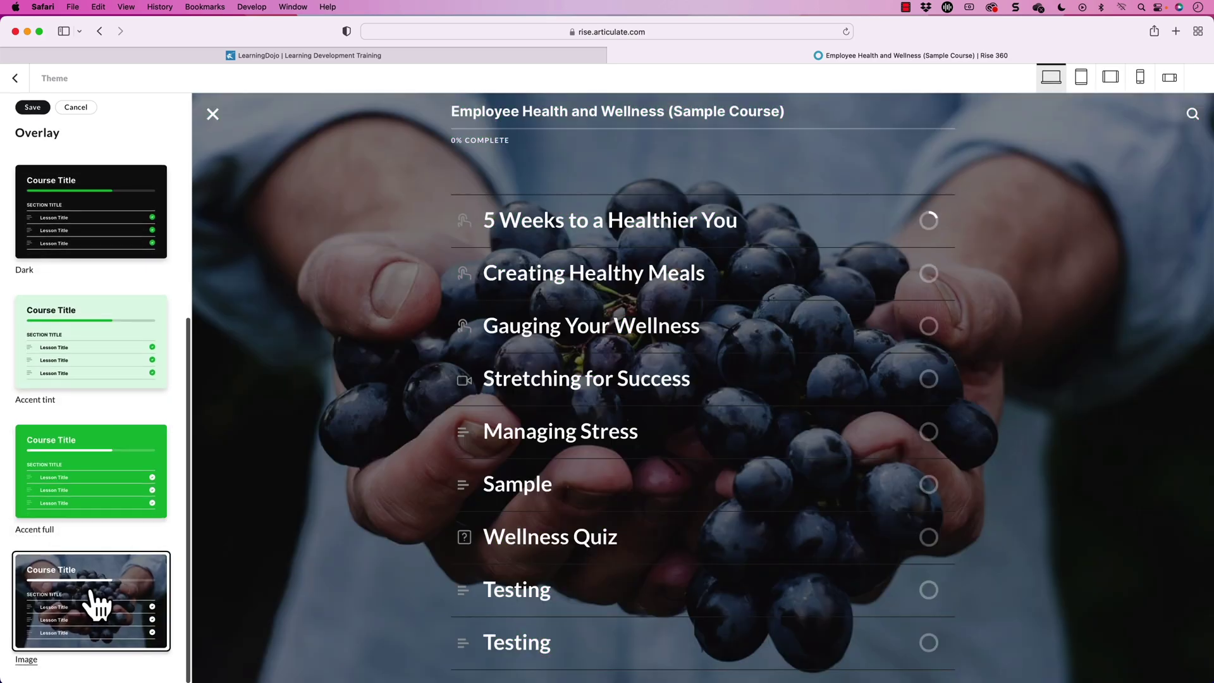
scroll(71, 203, up, 5)
click(70, 215)
click(69, 107)
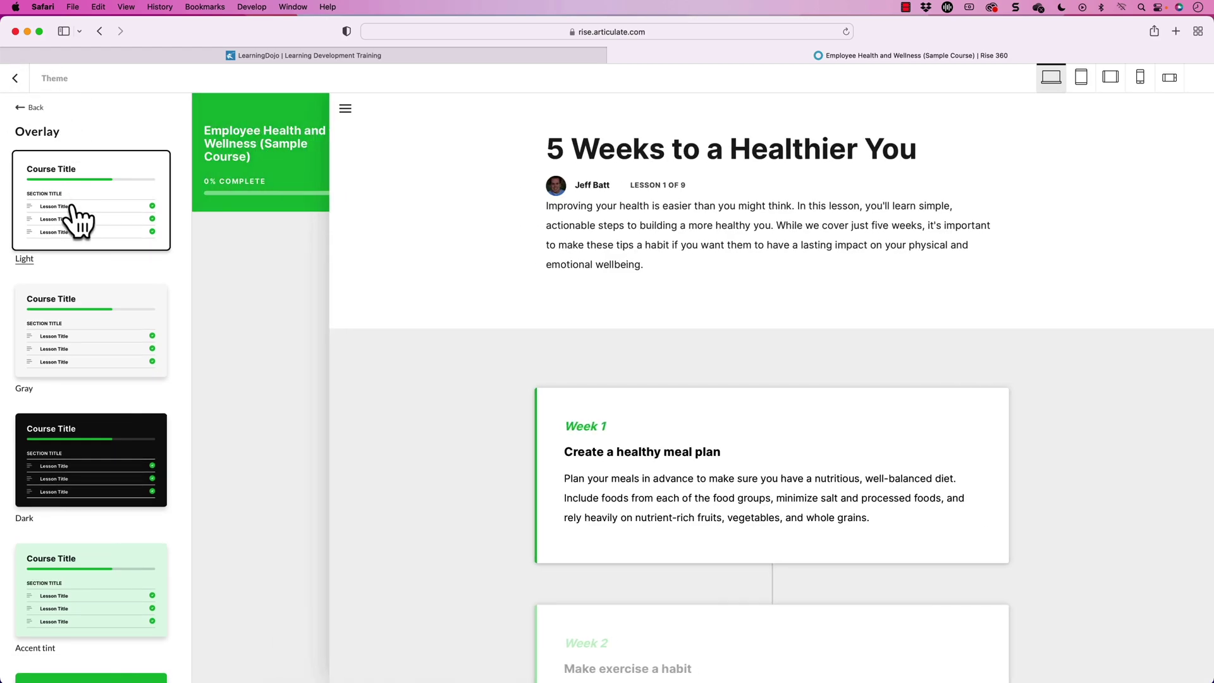
Review the remaining navigation options and open the Managing Stress lesson in the course preview
scroll(90, 317, down, 3)
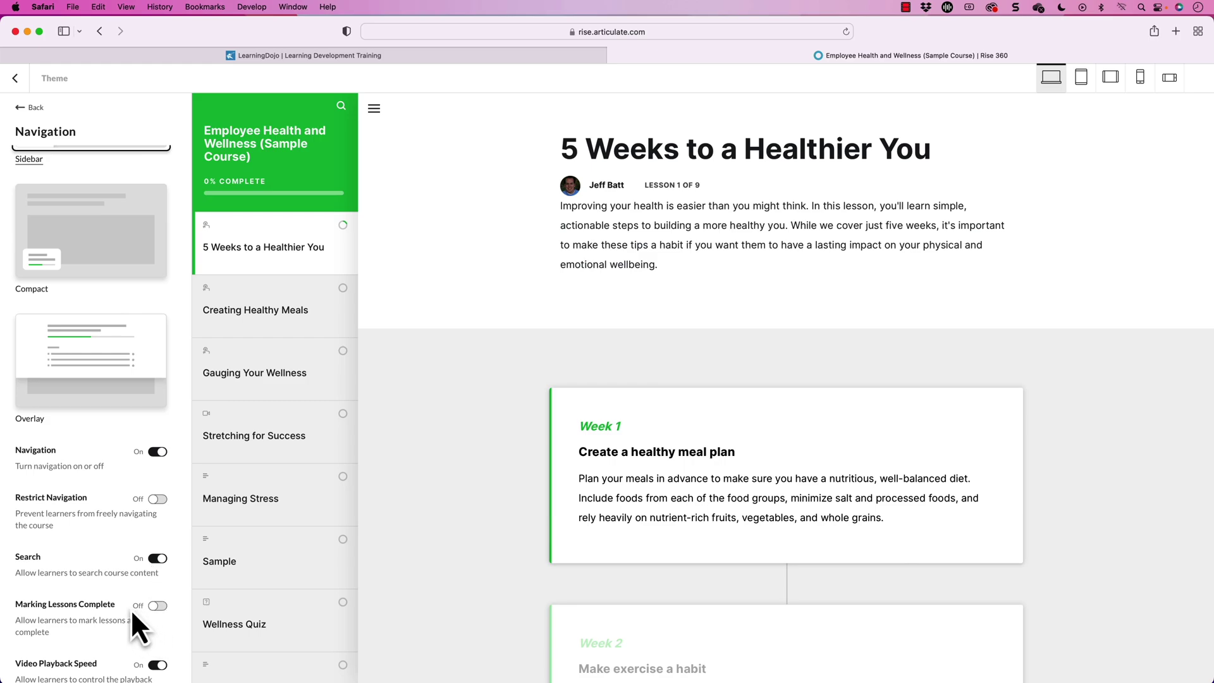
scroll(131, 610, down, 1)
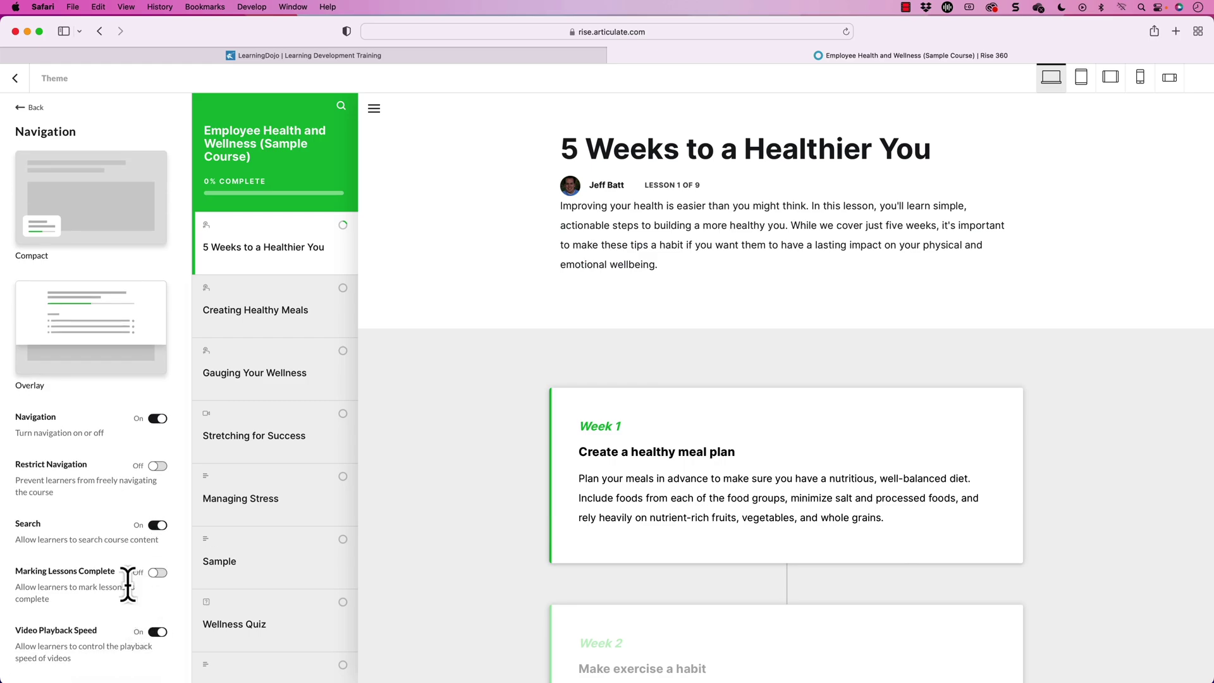
click(342, 484)
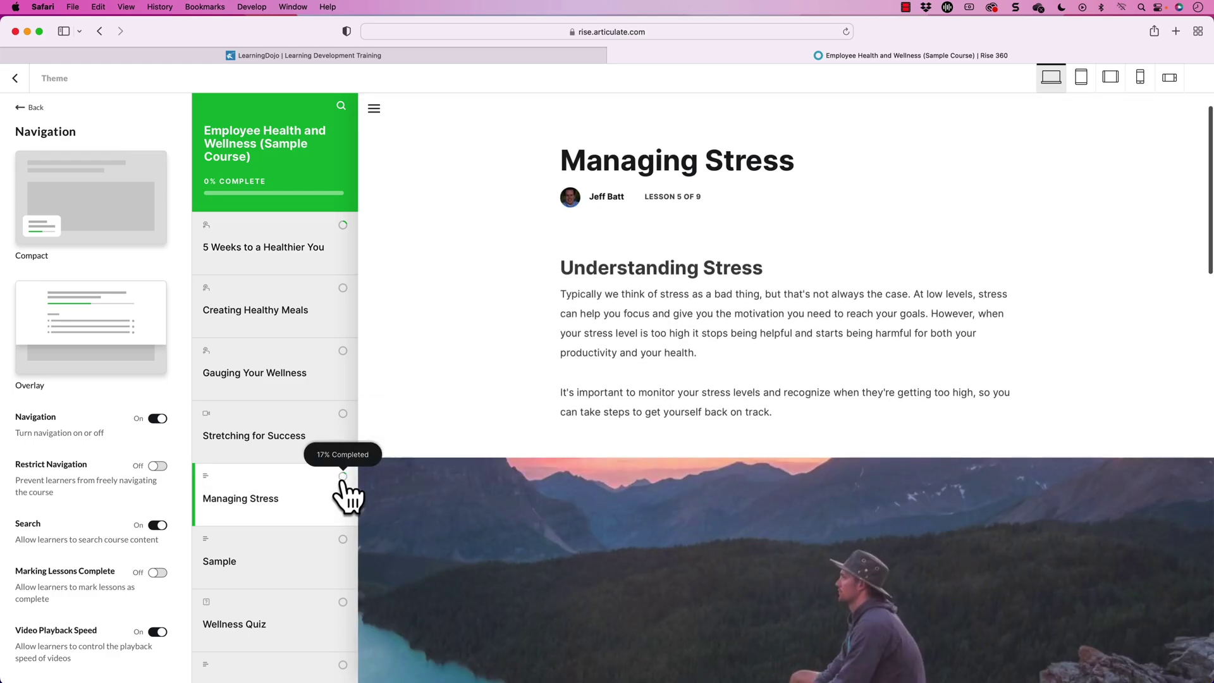
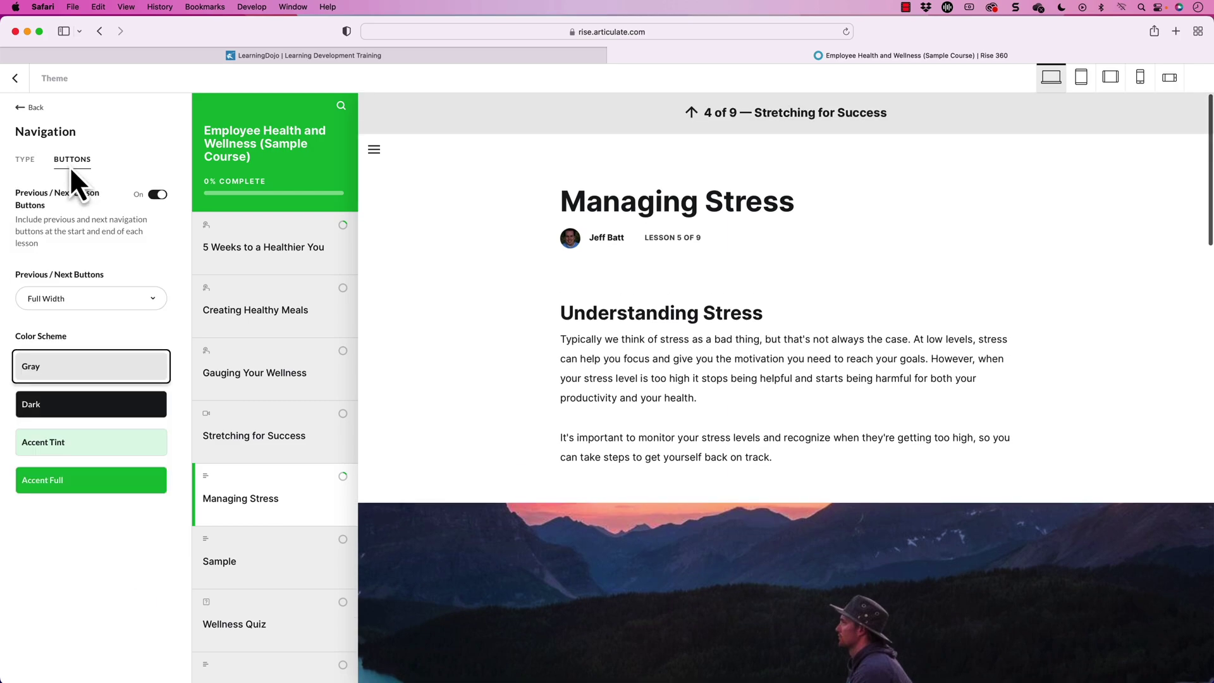
Try Floating previous/next lesson buttons and check them in the 5 Weeks to a Healthier You and Stretching for Success lessons
click(96, 299)
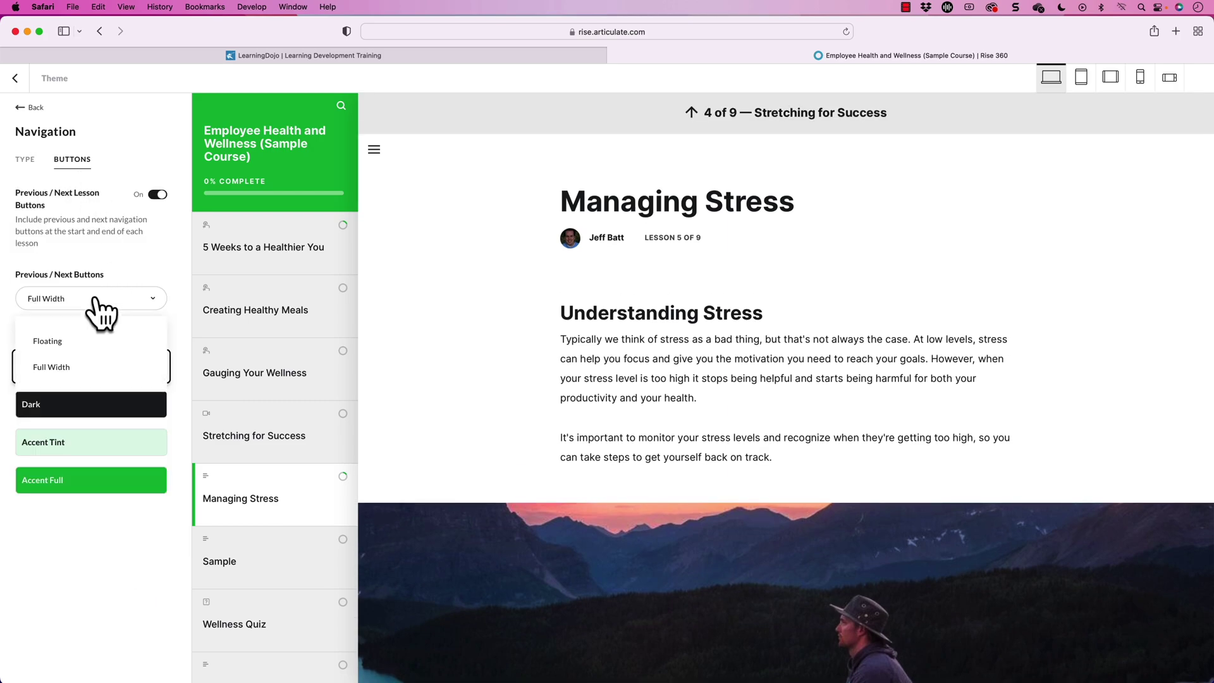
scroll(638, 412, down, 15)
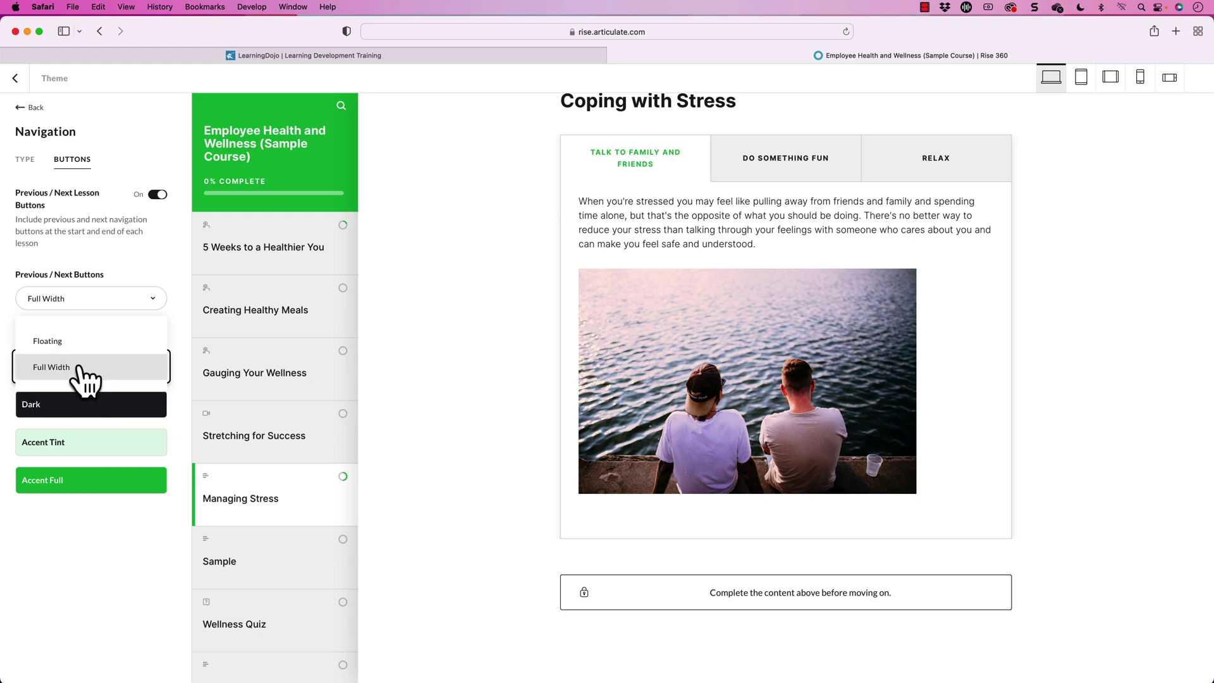
click(51, 341)
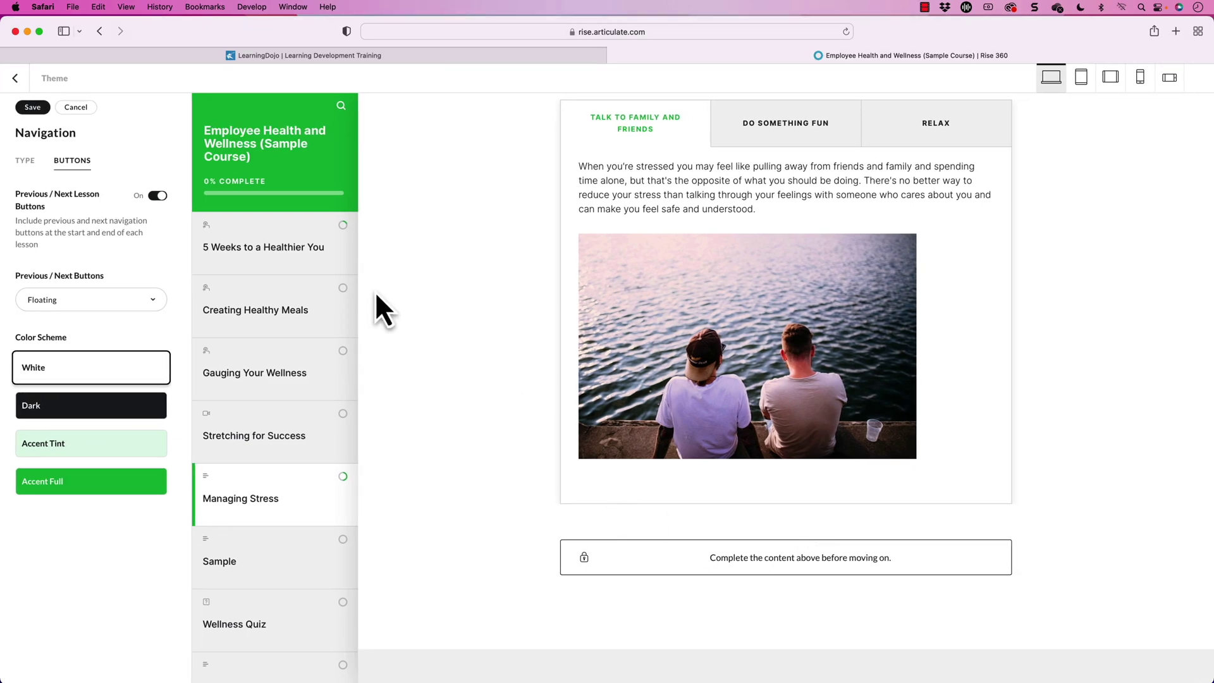
click(294, 269)
scroll(591, 380, down, 10)
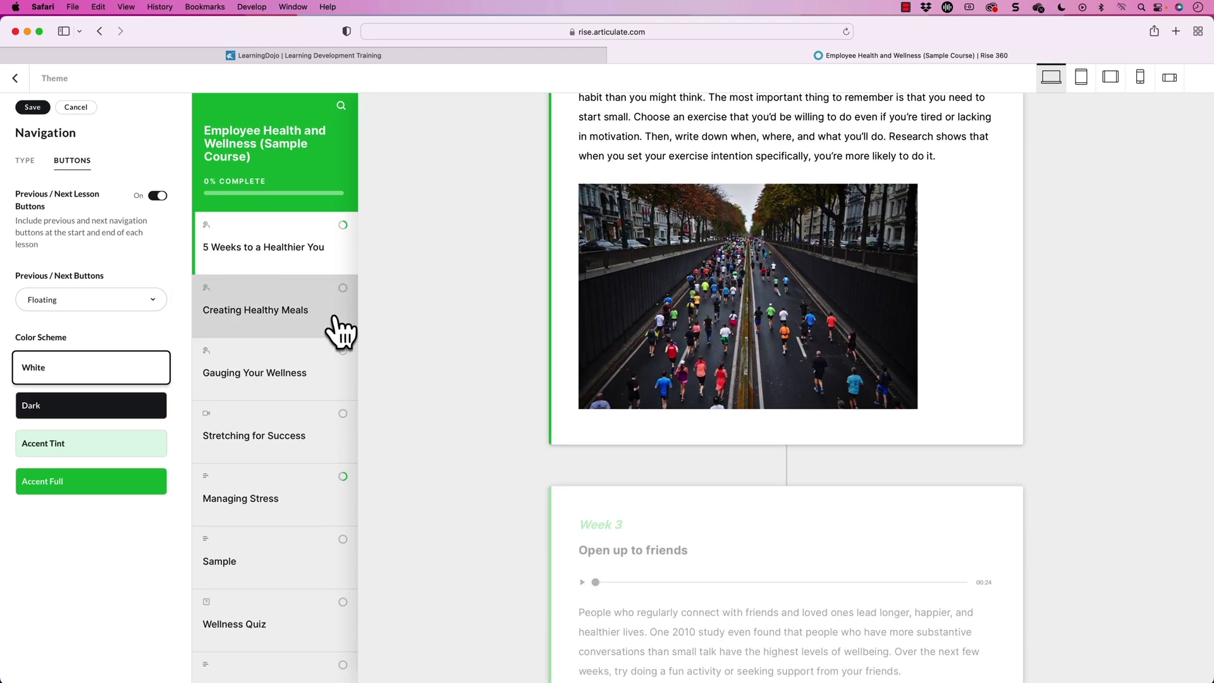
click(272, 435)
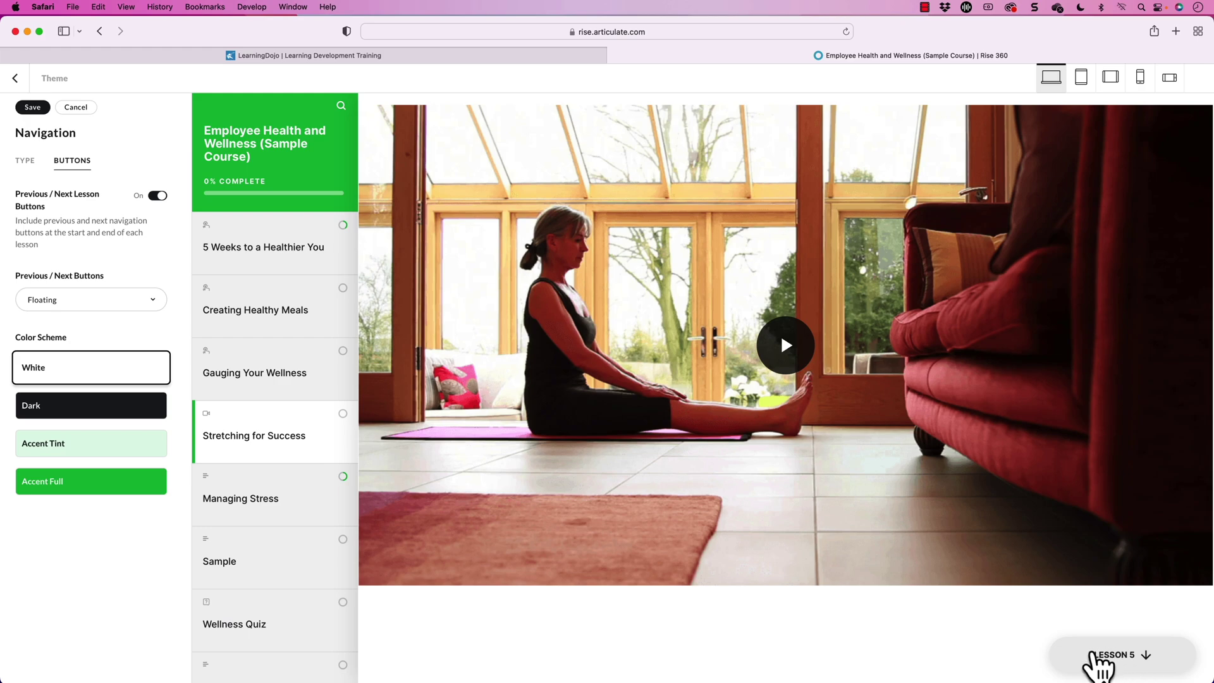
Set the previous/next lesson buttons back to Full Width and view the button at the end of the lesson
click(95, 304)
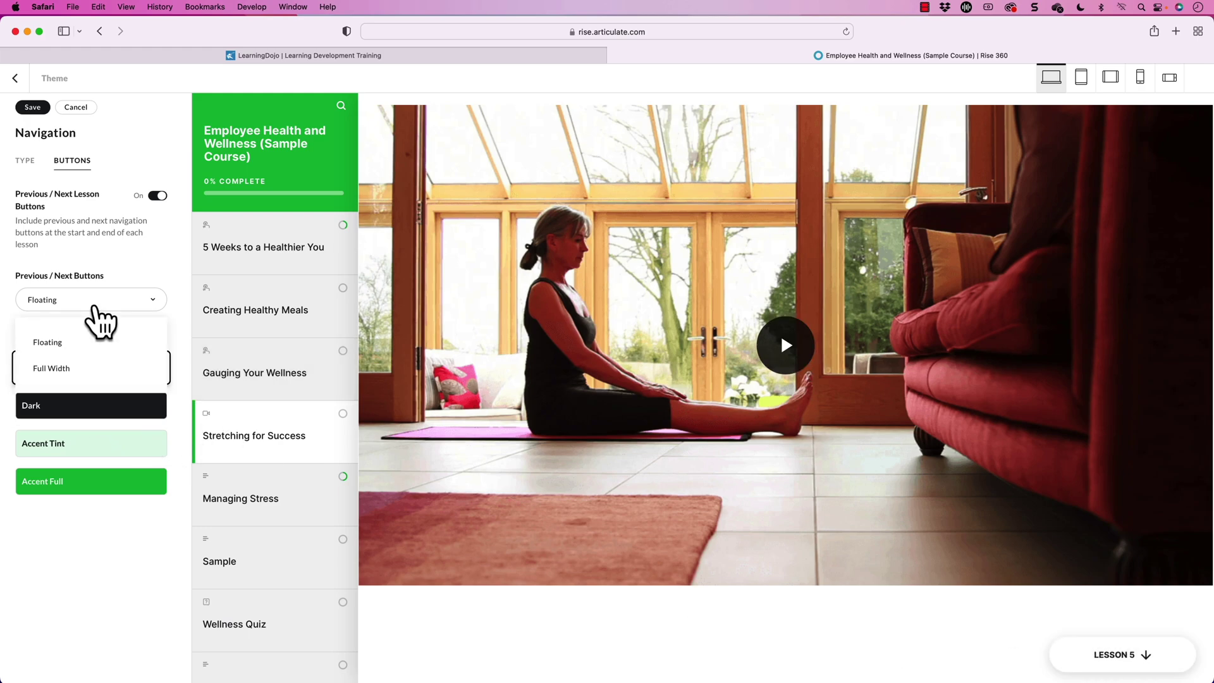
click(84, 365)
click(76, 303)
click(57, 368)
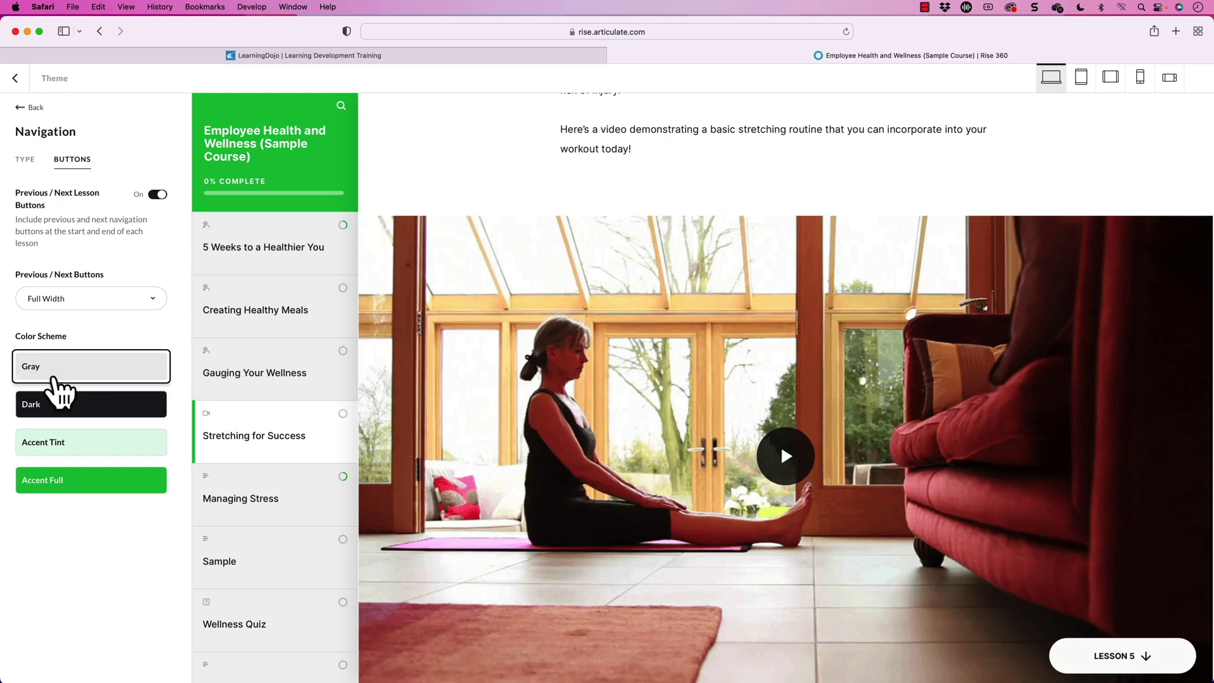
scroll(974, 620, down, 10)
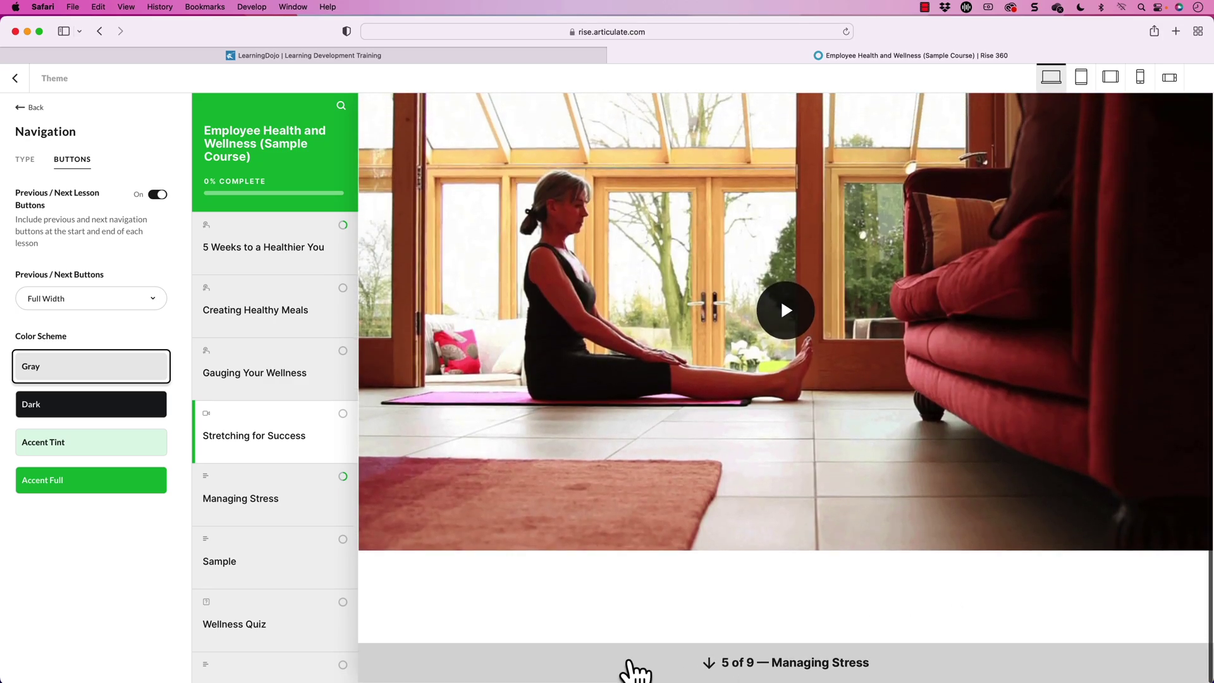
Try the Dark and Accent Tint color schemes on the lesson buttons, discard them and return to the main theme settings
click(60, 408)
scroll(550, 591, down, 5)
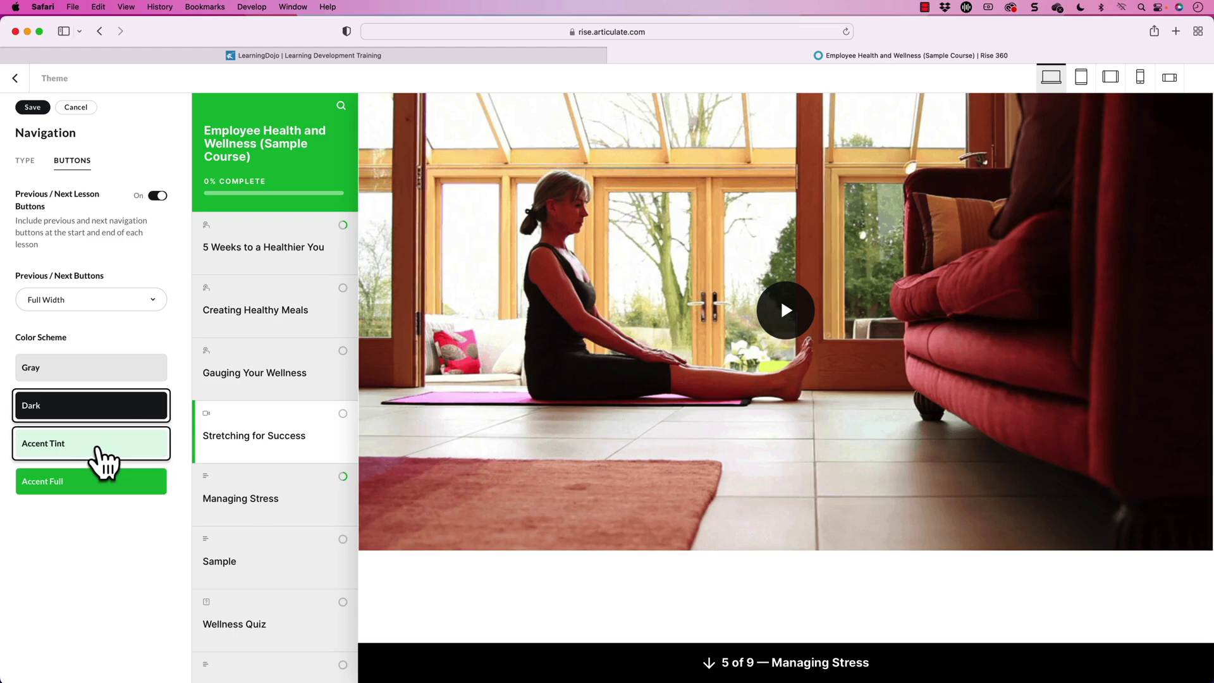
click(98, 455)
scroll(771, 642, down, 5)
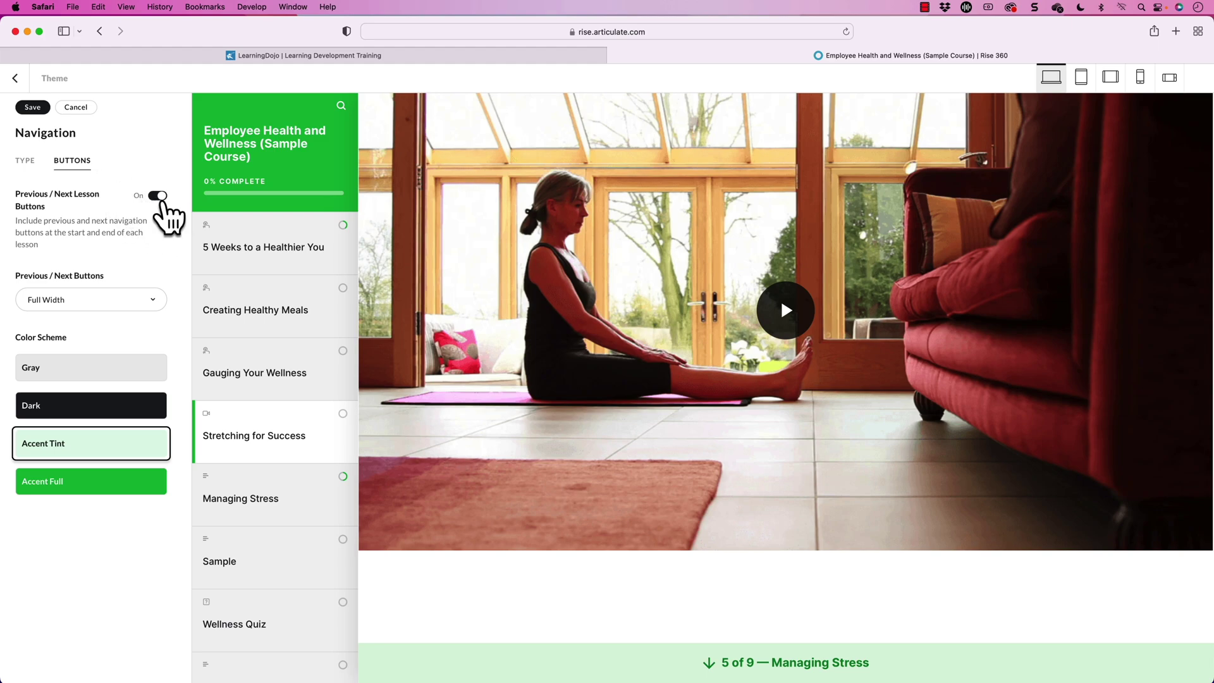
click(76, 108)
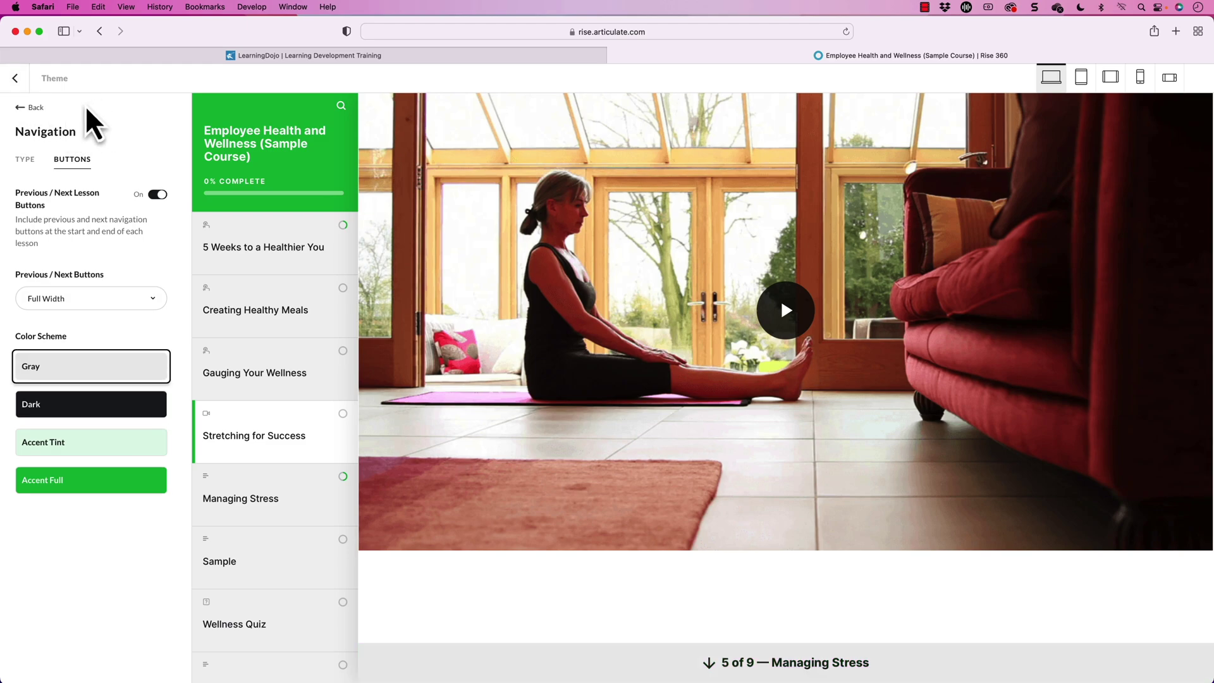
click(29, 108)
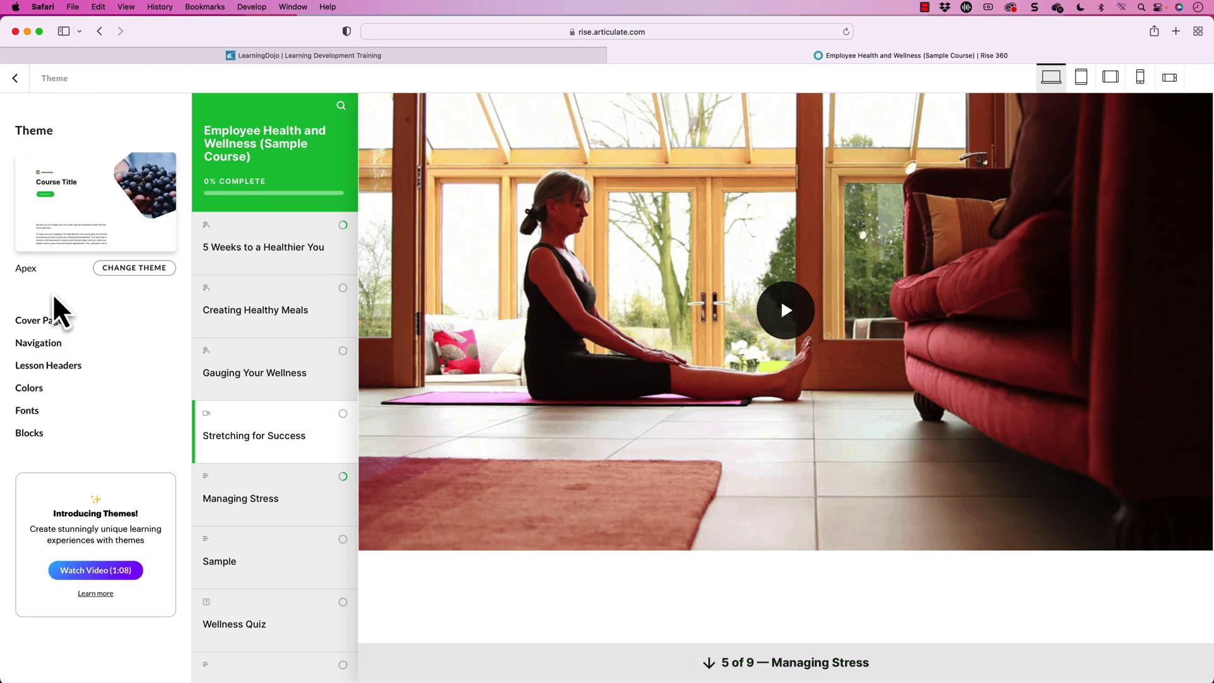
Compare lesson header styles including Gray and Accent tint, and select the Dark style
click(37, 366)
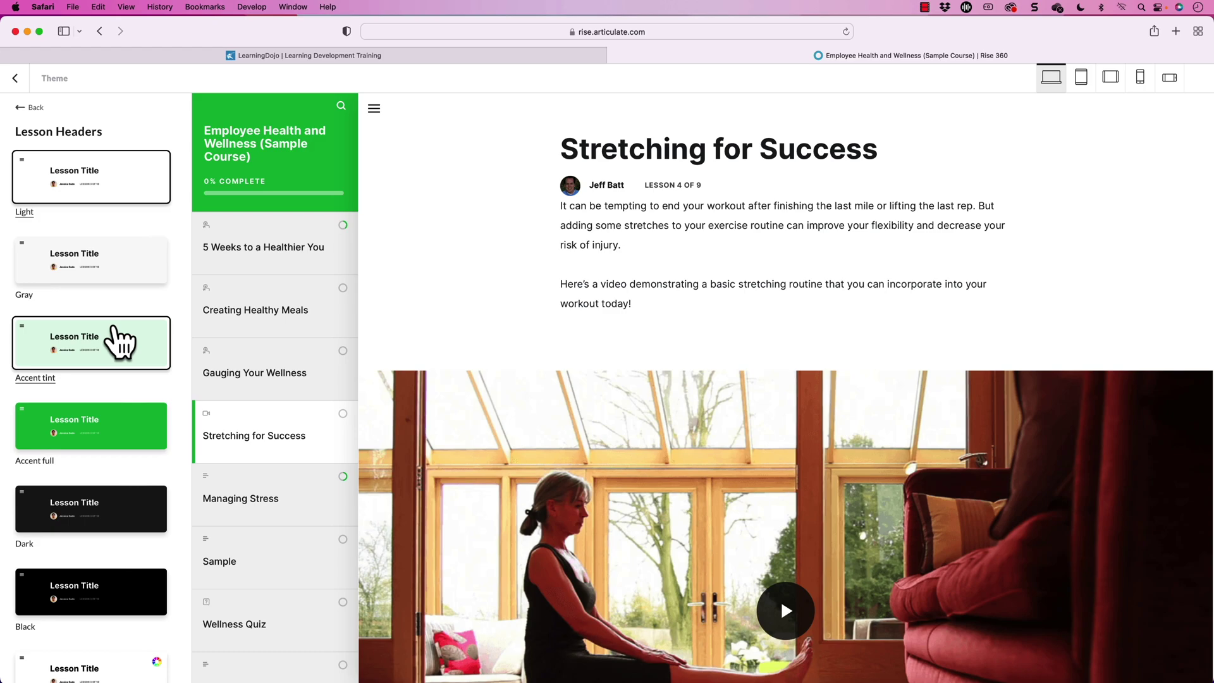
click(133, 282)
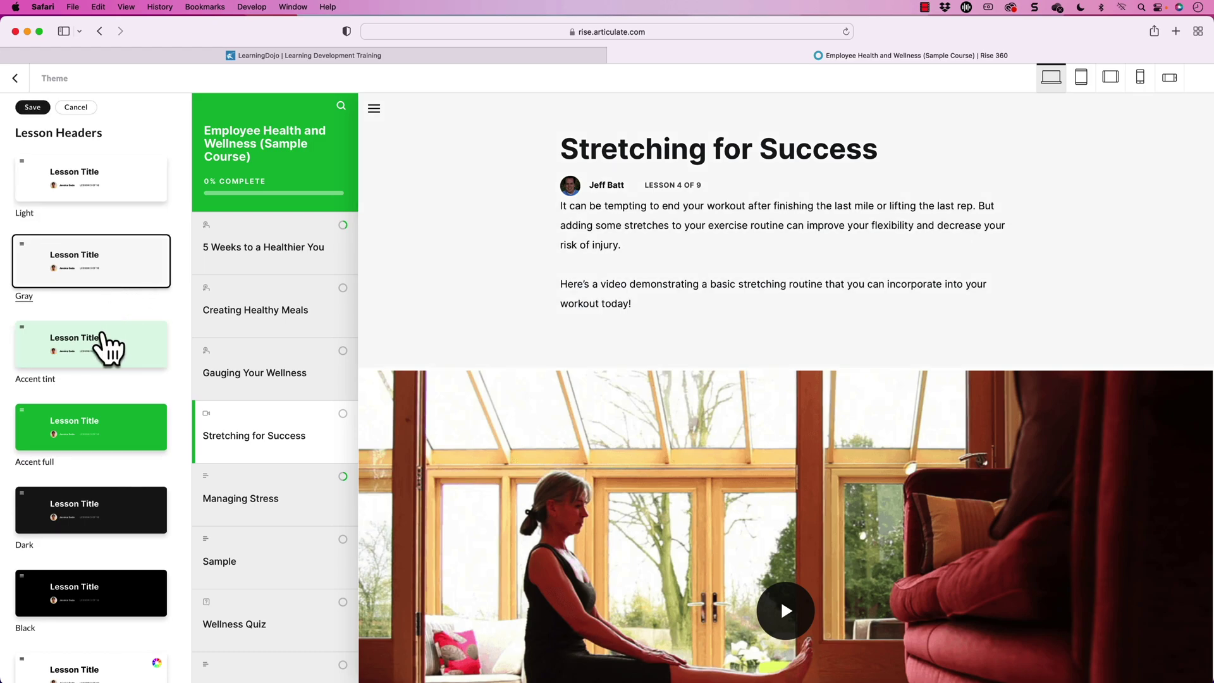
click(102, 354)
scroll(107, 368, down, 2)
click(105, 370)
click(90, 453)
scroll(117, 439, down, 2)
scroll(113, 433, down, 6)
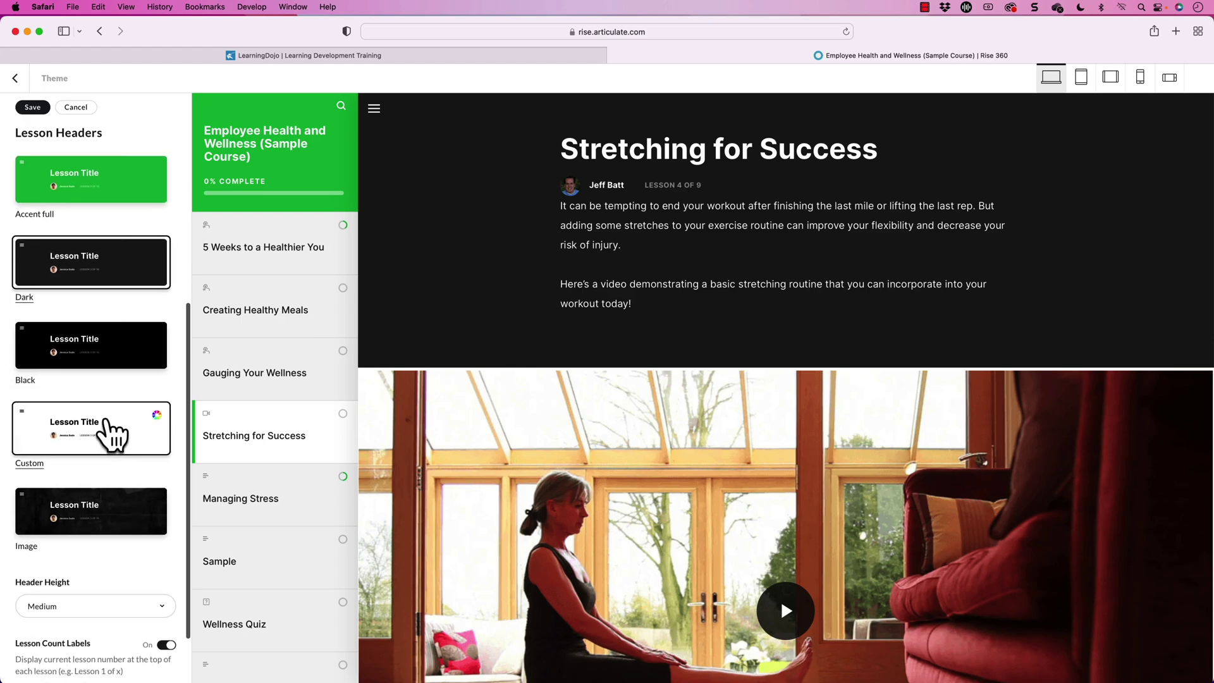
Try the Small and Large lesson header heights and set the height back to Medium
click(73, 543)
click(63, 577)
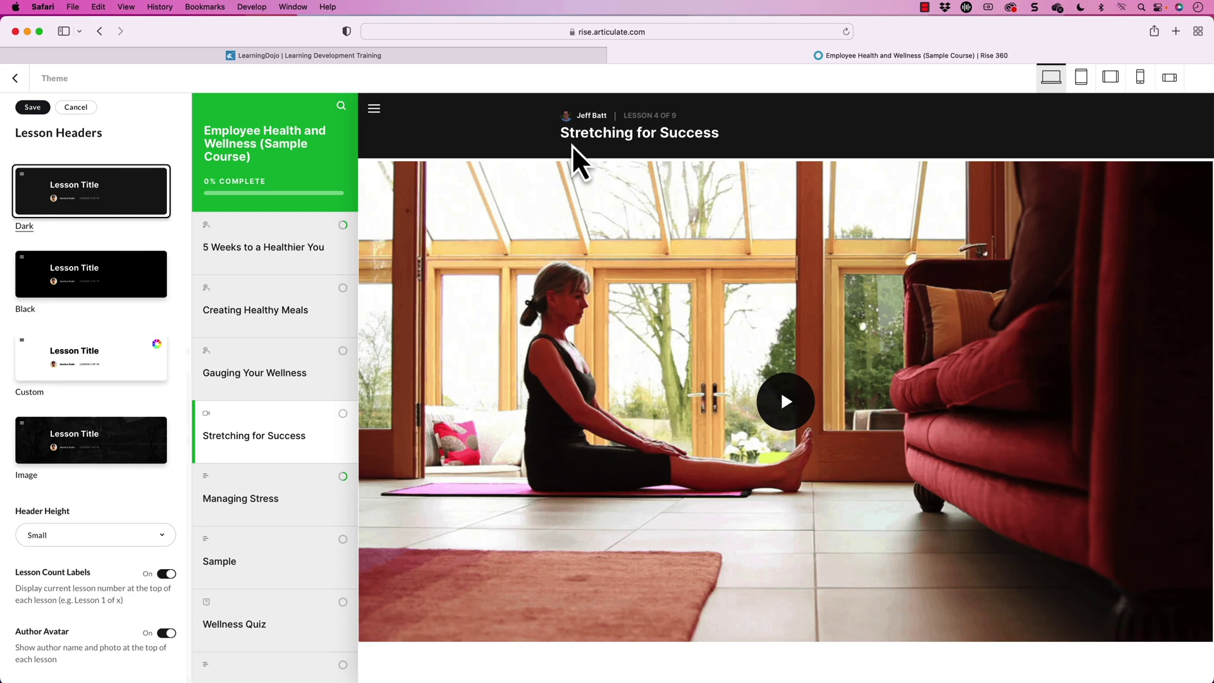
click(79, 537)
click(71, 639)
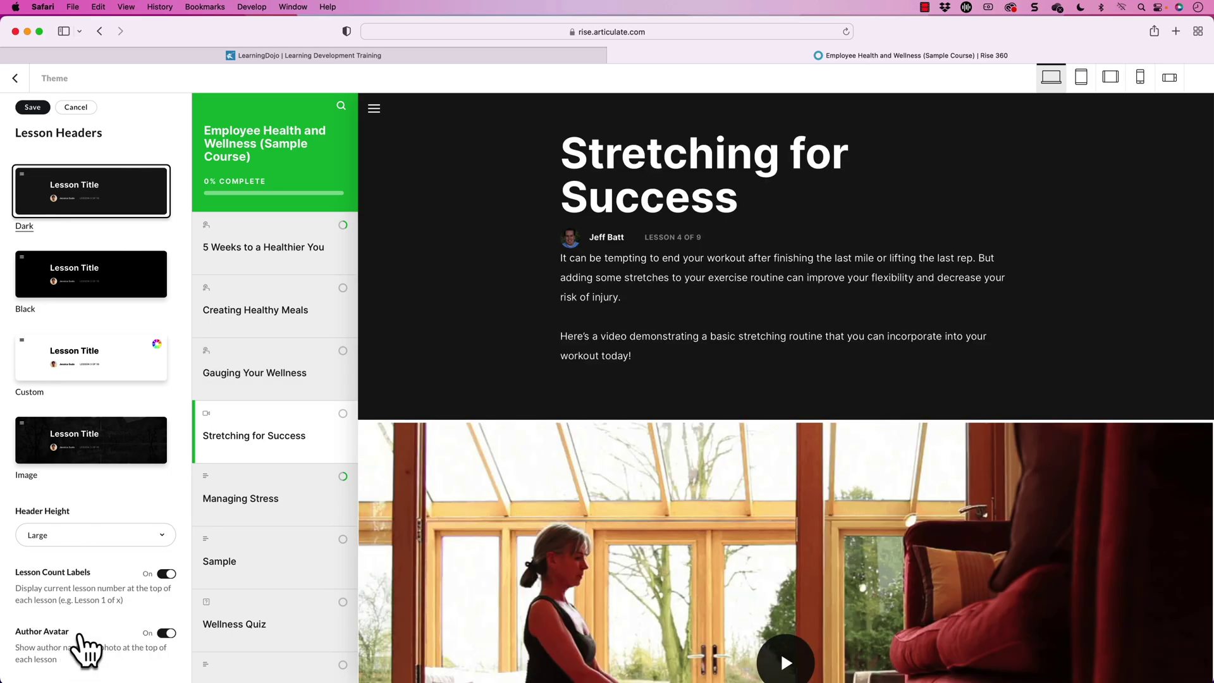
click(83, 544)
click(65, 604)
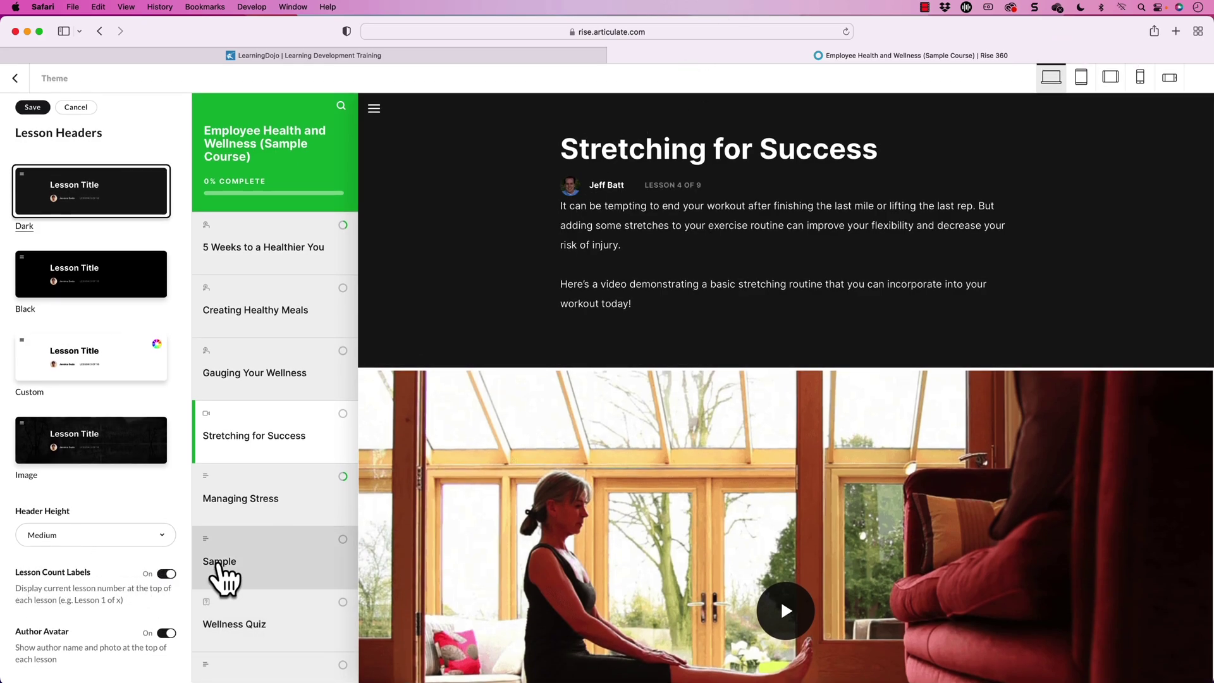
Turn off the author avatar in the lesson headers and save the header settings
click(166, 633)
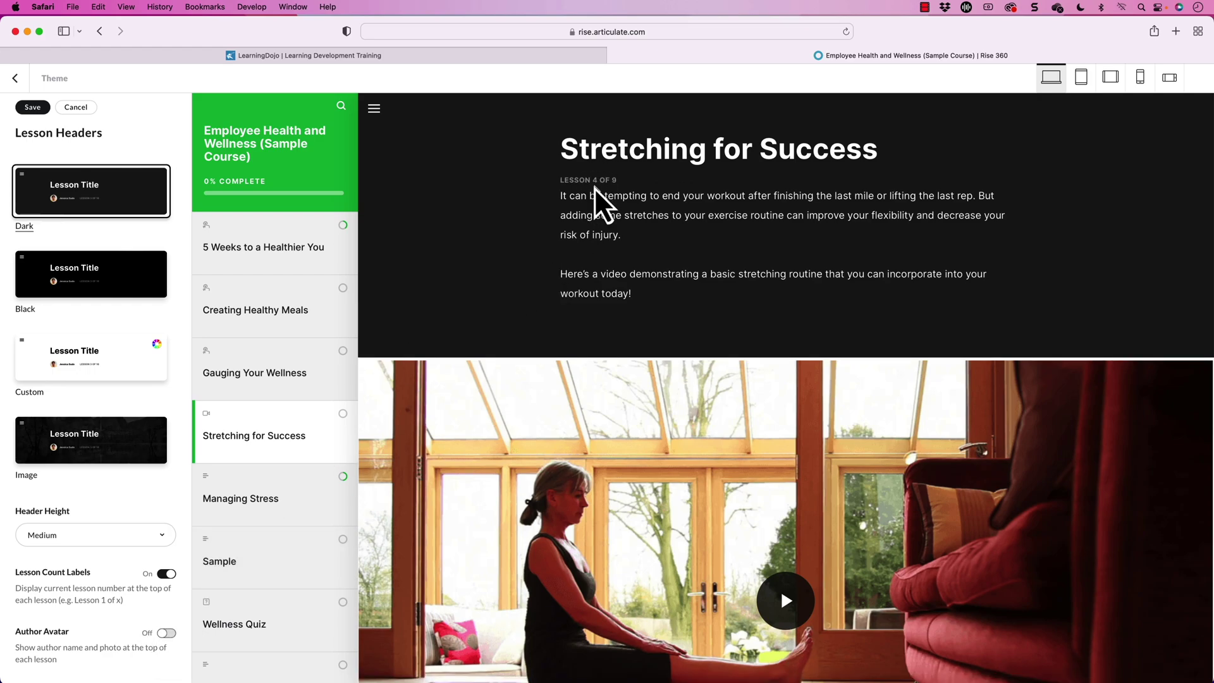
scroll(149, 585, up, 5)
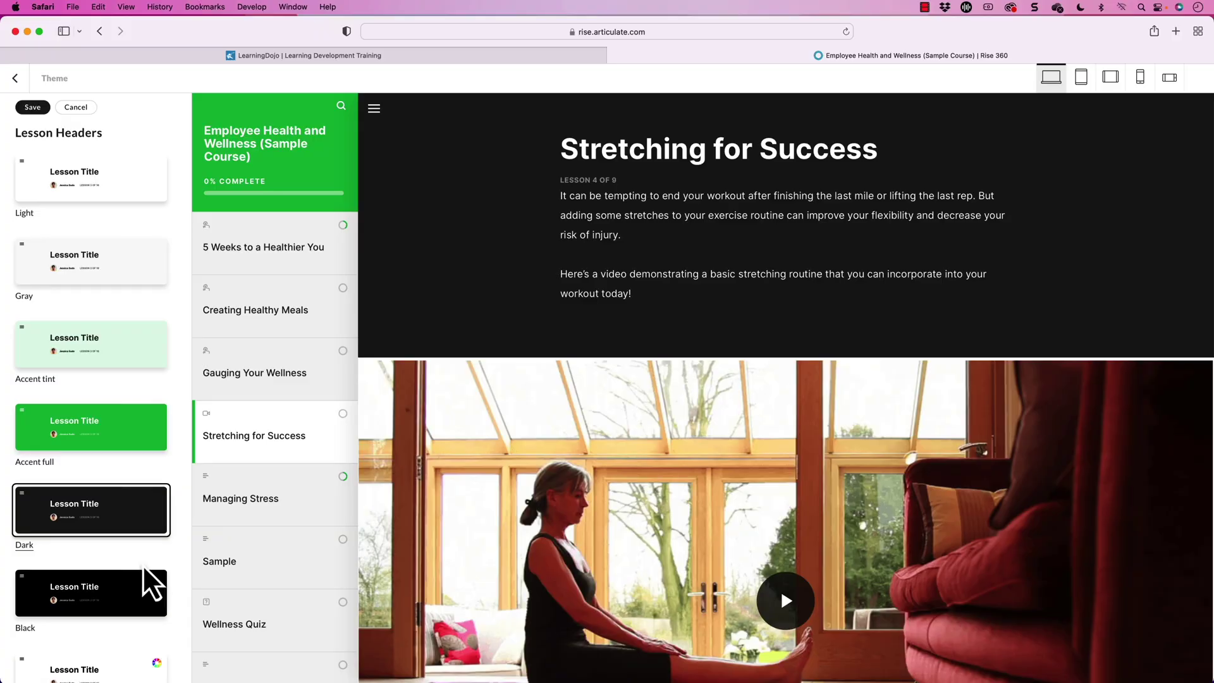
click(33, 107)
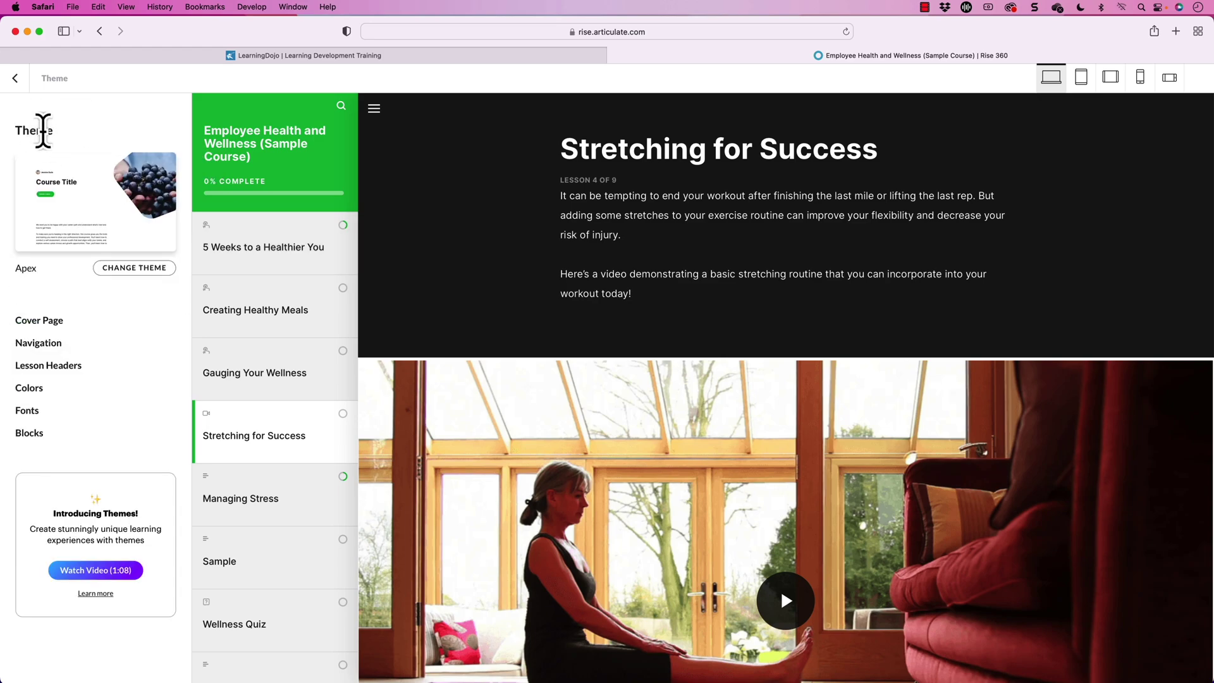
Open the theme's color settings and change the custom accent color to the blue shade 18a2c7
click(29, 389)
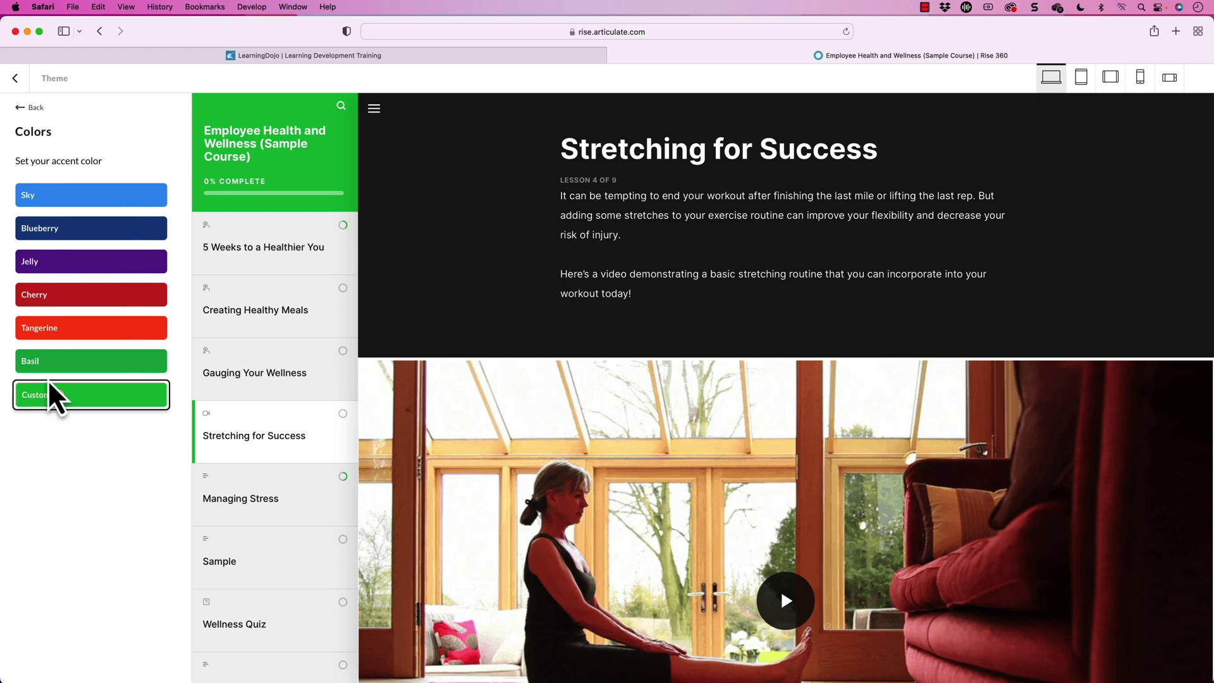
click(79, 411)
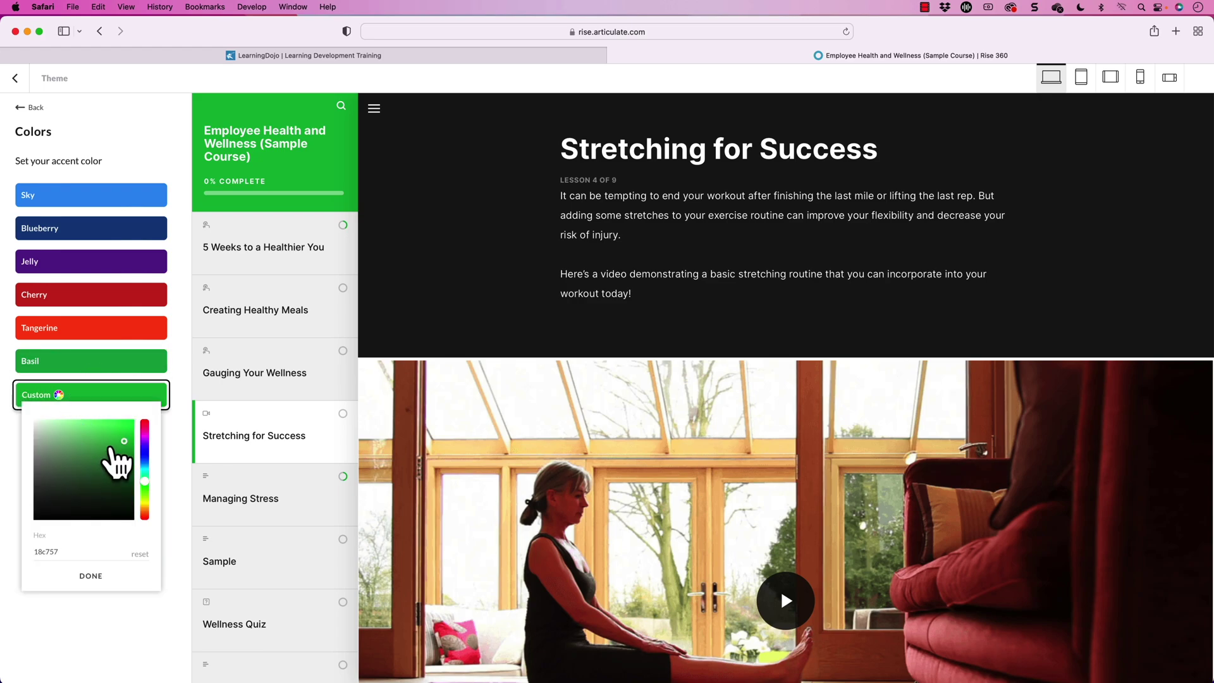
click(145, 471)
drag(145, 471, 145, 468)
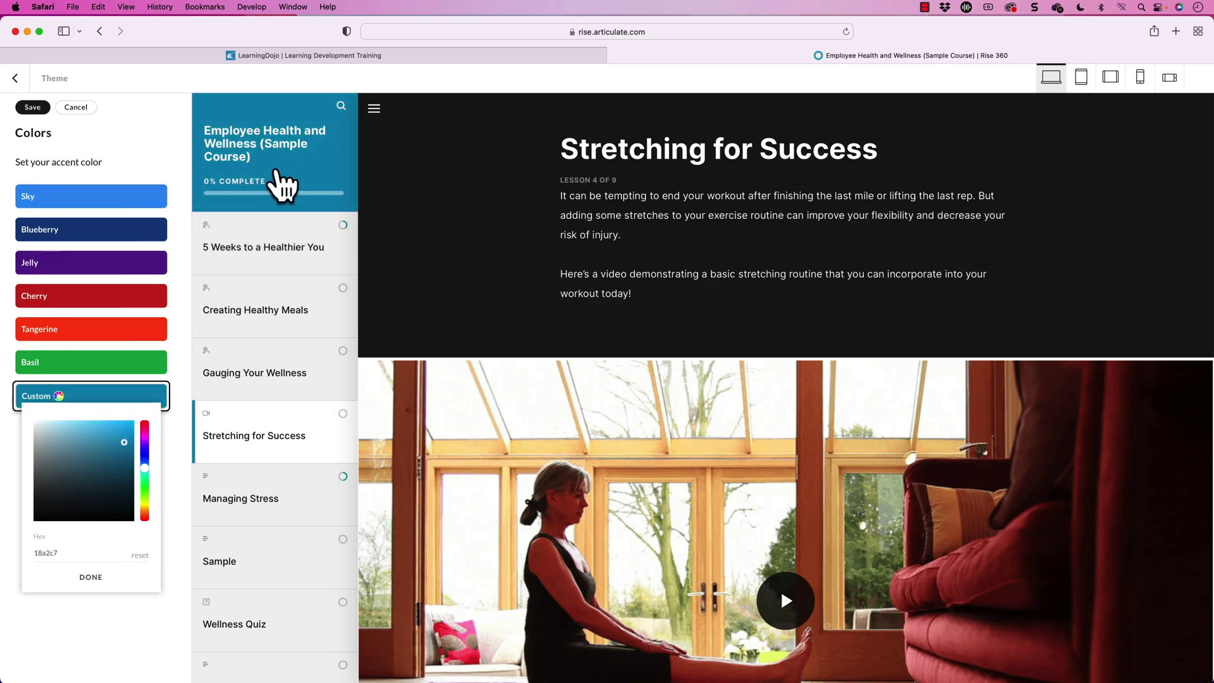
click(141, 171)
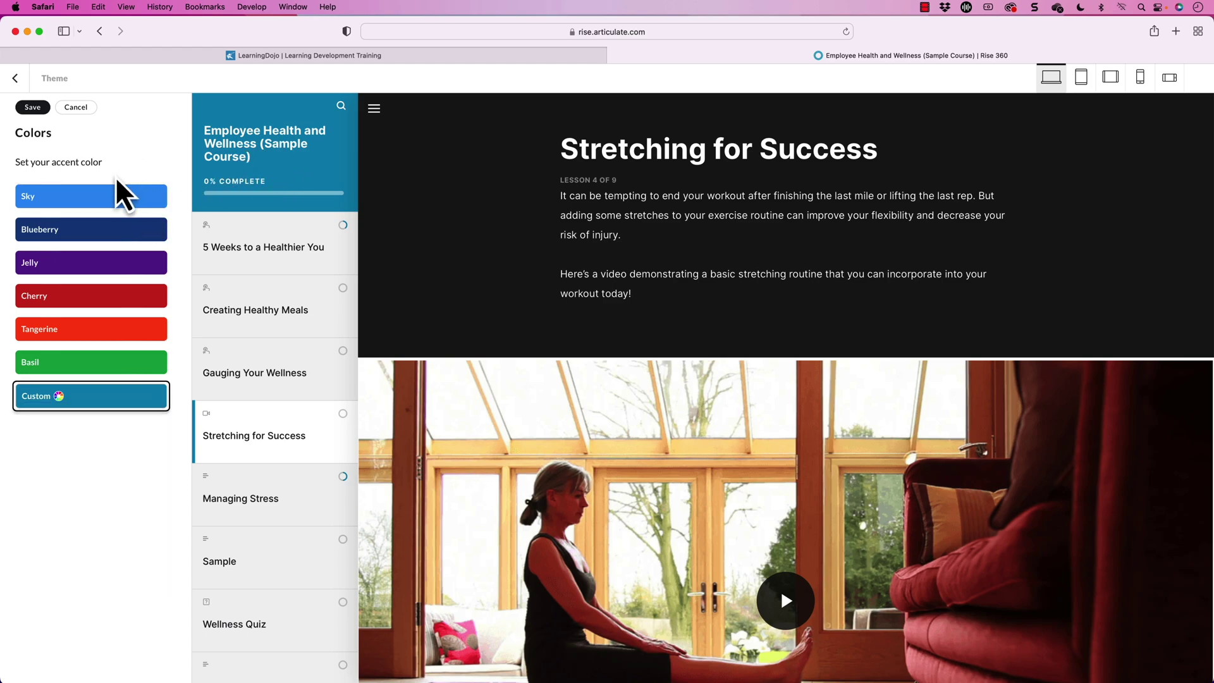
Try the preset accent colors on the course, including Tangerine, Blueberry, Sky, Cherry and Basil
click(81, 339)
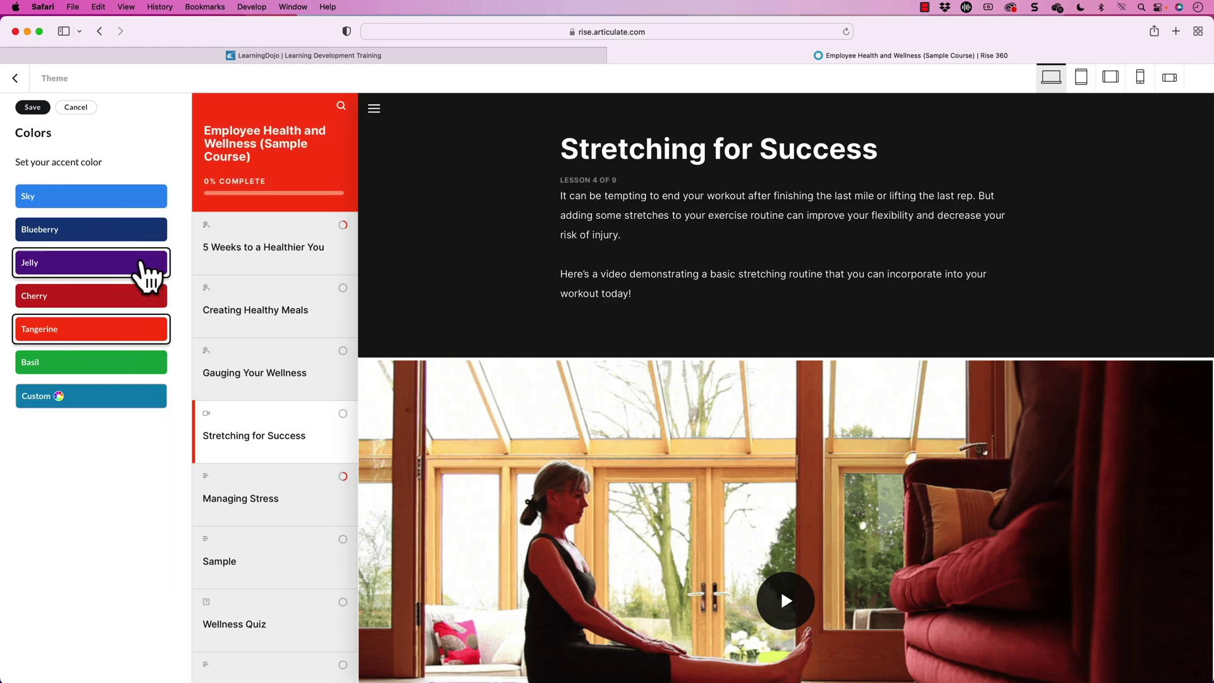
click(128, 227)
click(134, 201)
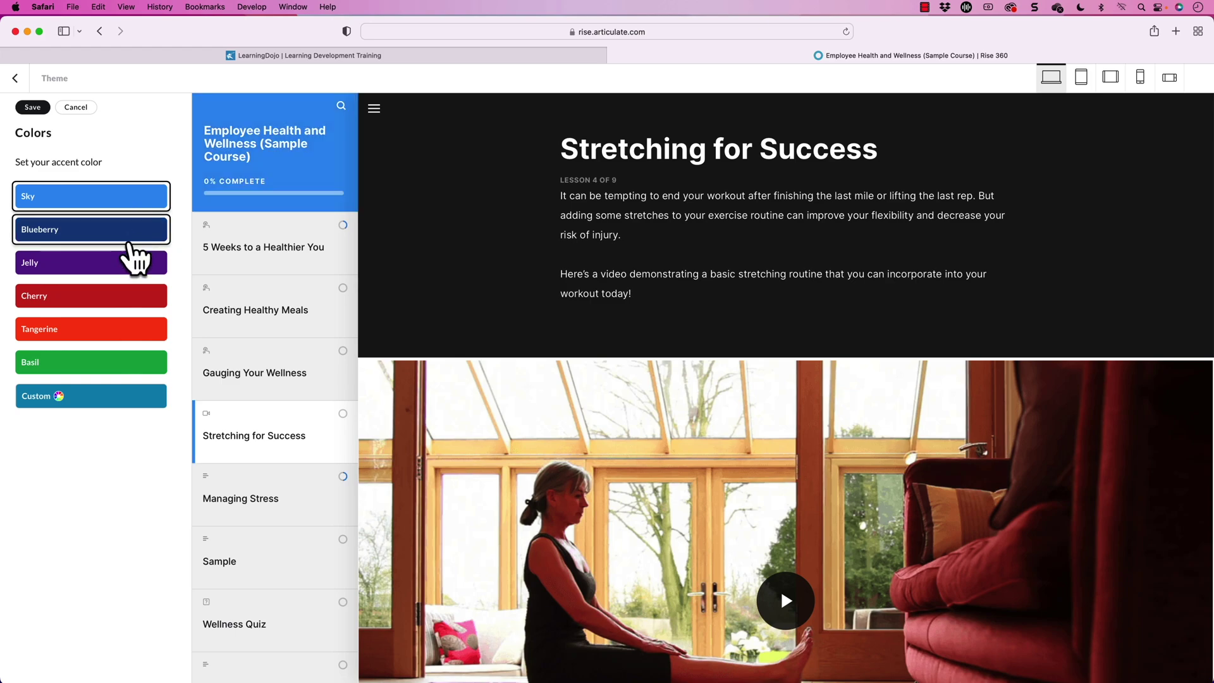
click(128, 318)
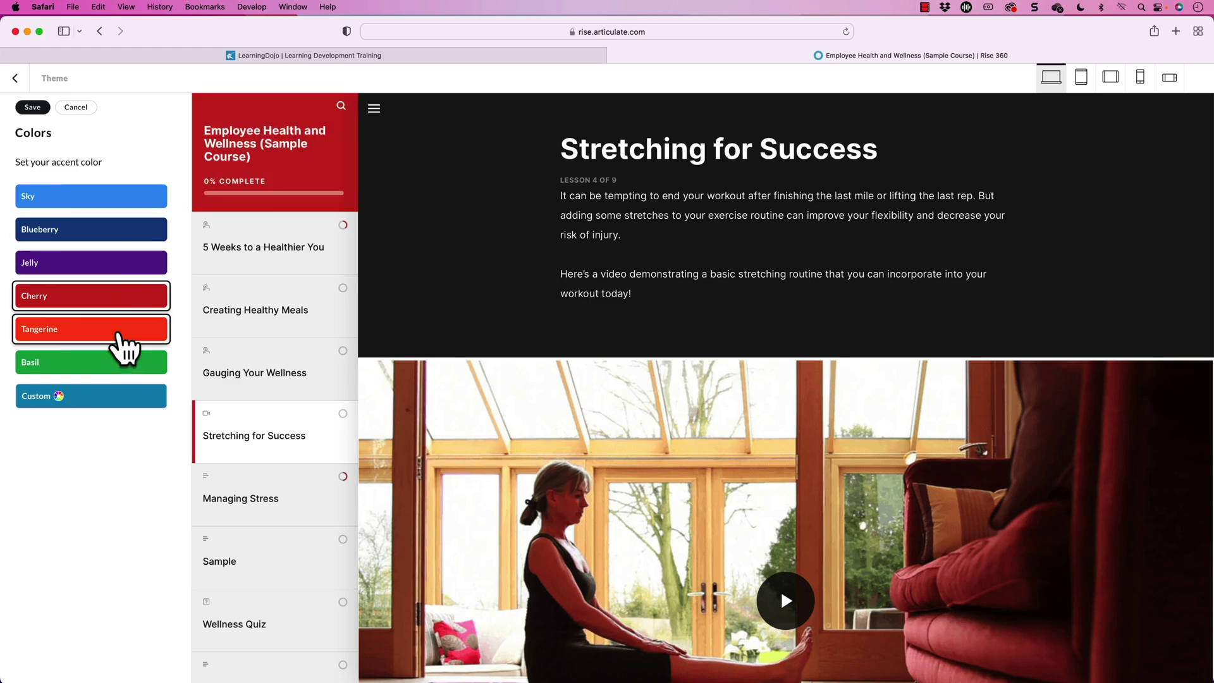
click(124, 329)
click(121, 366)
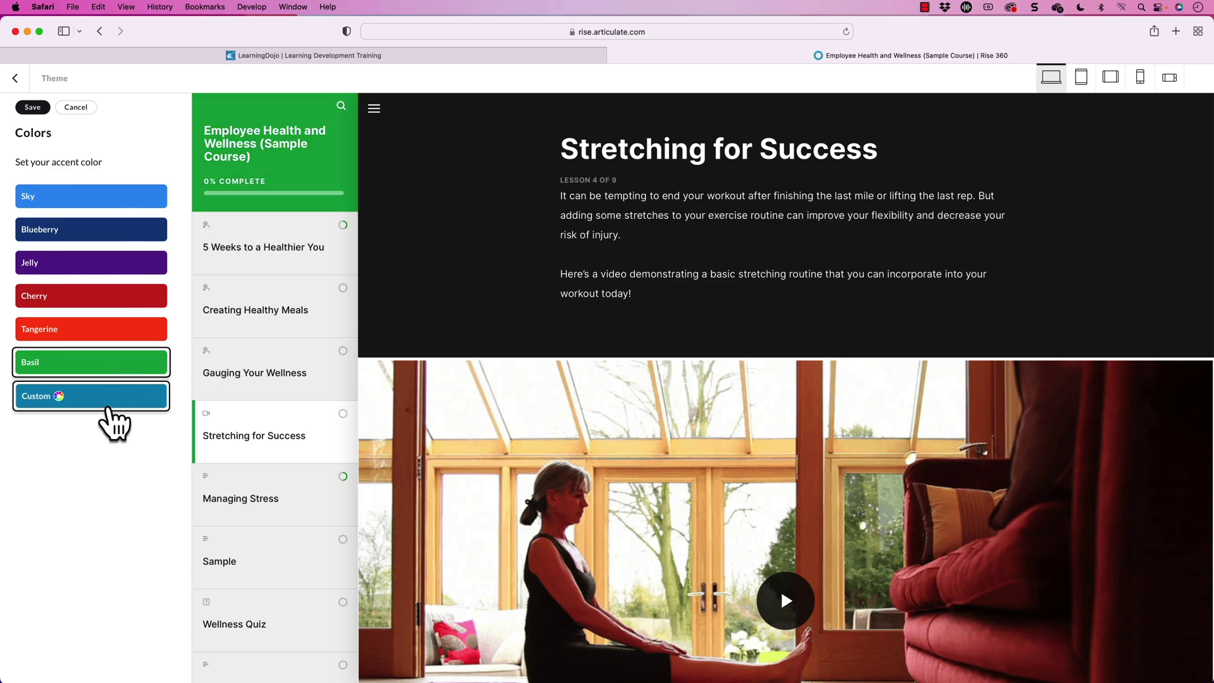
Set the custom accent color to the lighter blue 5bbed6 and save the color settings
click(114, 398)
drag(126, 454, 93, 439)
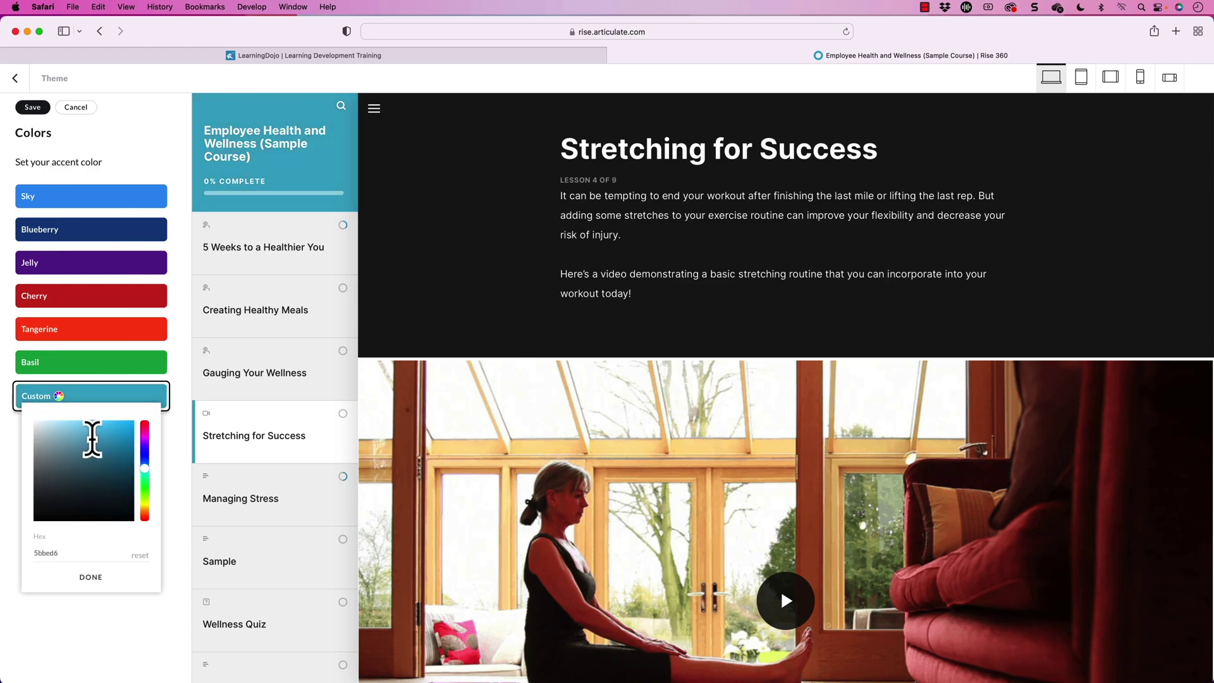
click(121, 150)
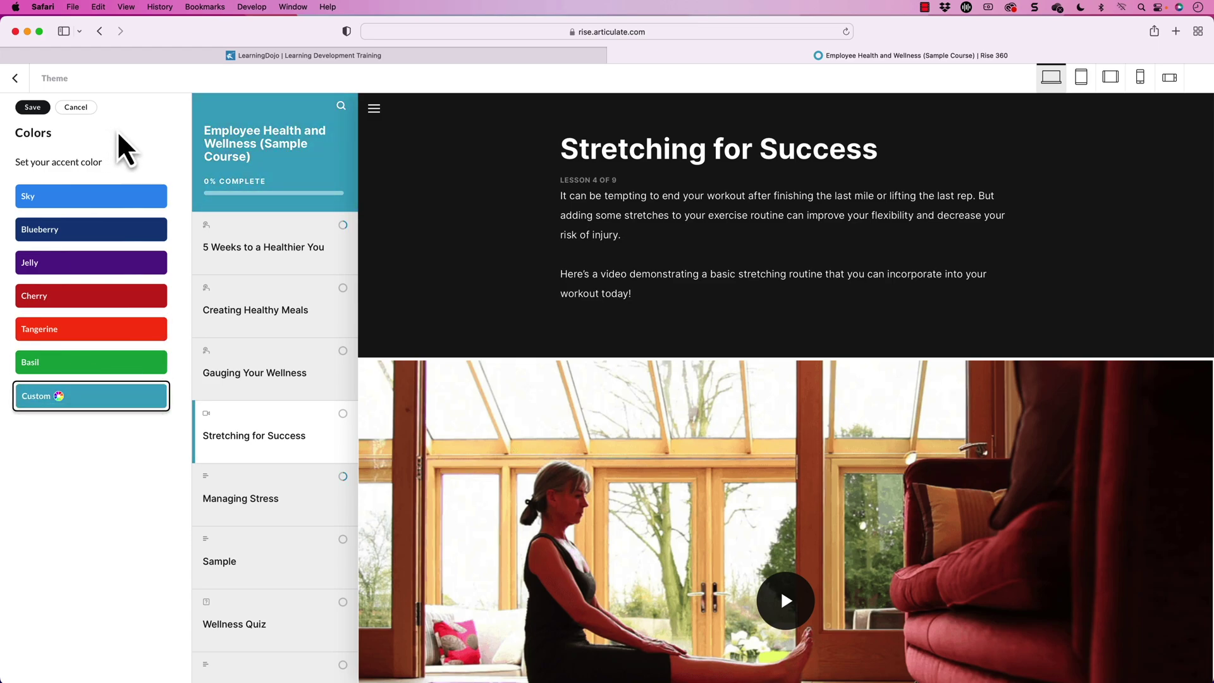
click(33, 107)
Open the theme's font settings and try the Poppins pairing from the recommended fonts
click(31, 411)
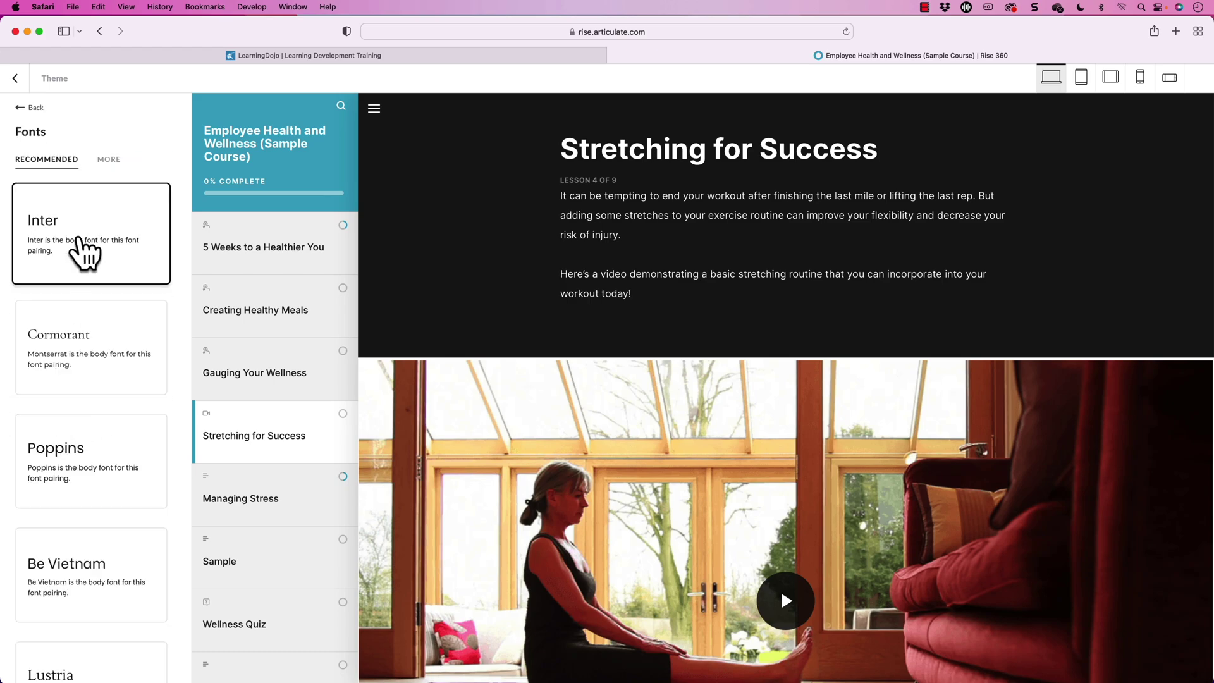
scroll(86, 256, down, 10)
click(55, 249)
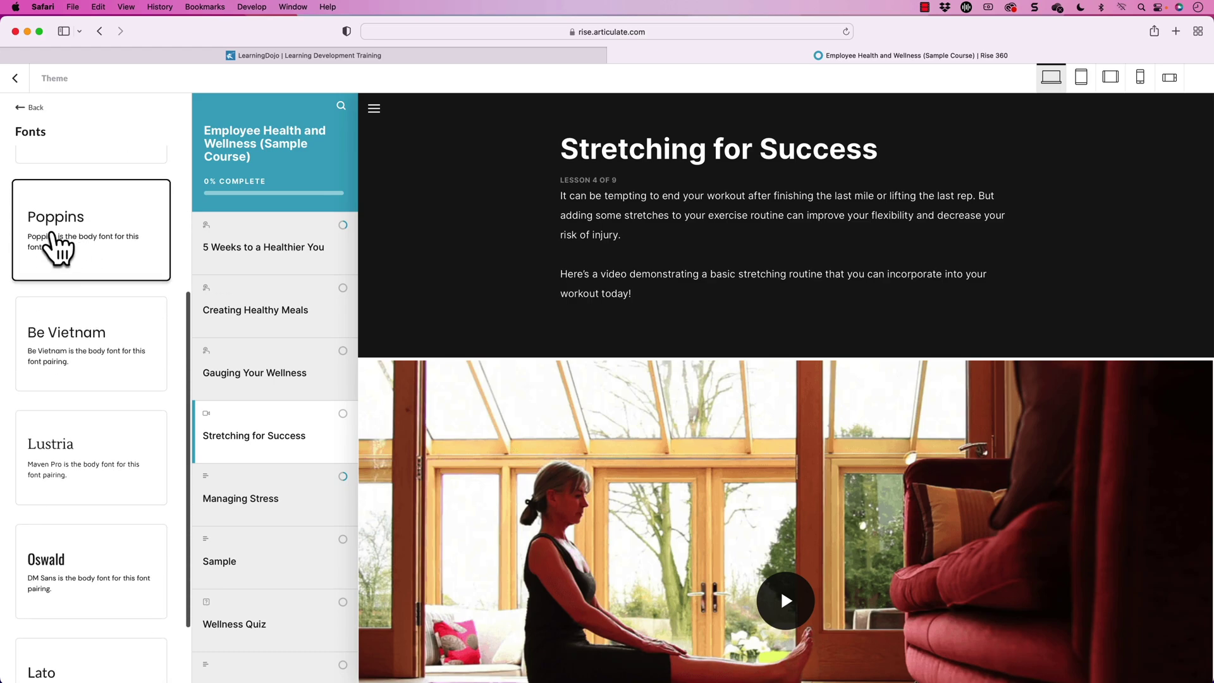
scroll(98, 435, up, 10)
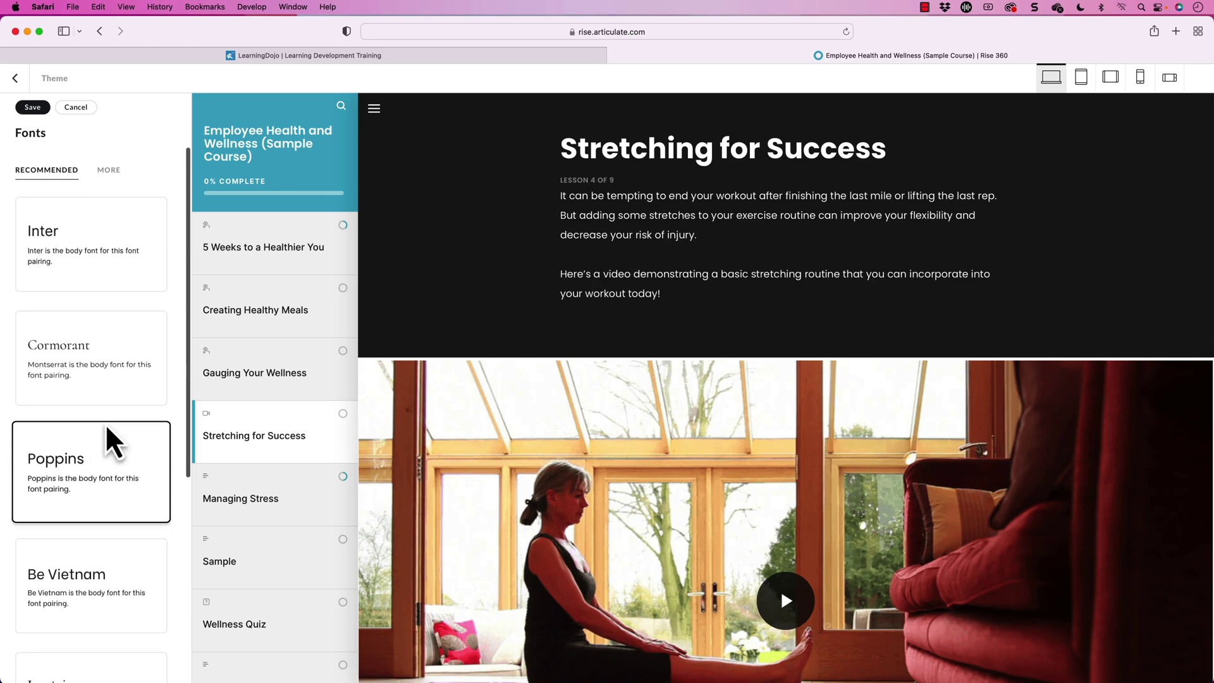
Look through the default fonts available for the headings font and close the list without changing it
click(110, 161)
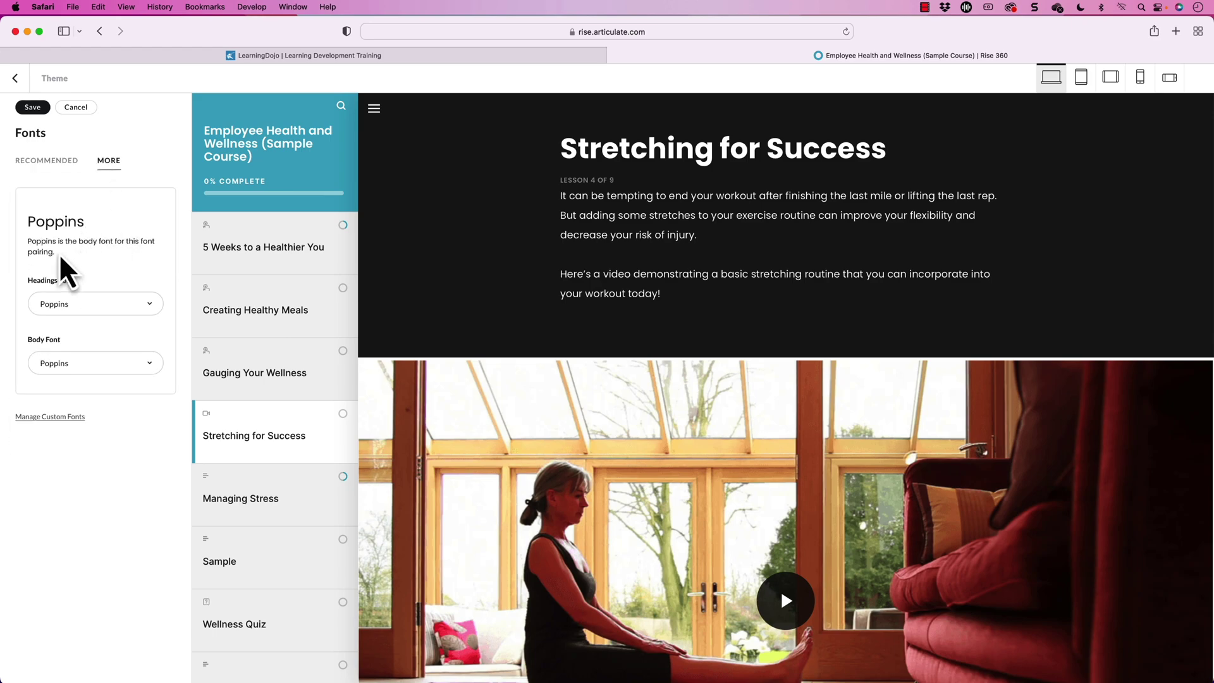
click(135, 305)
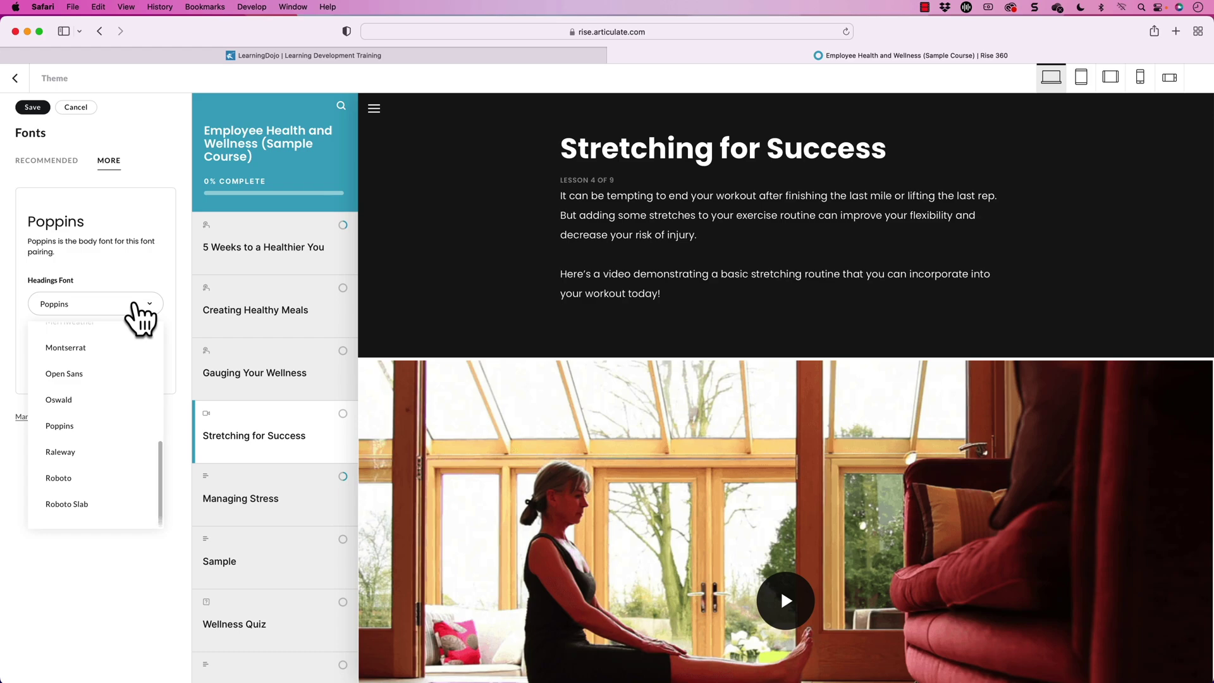
scroll(108, 387, up, 10)
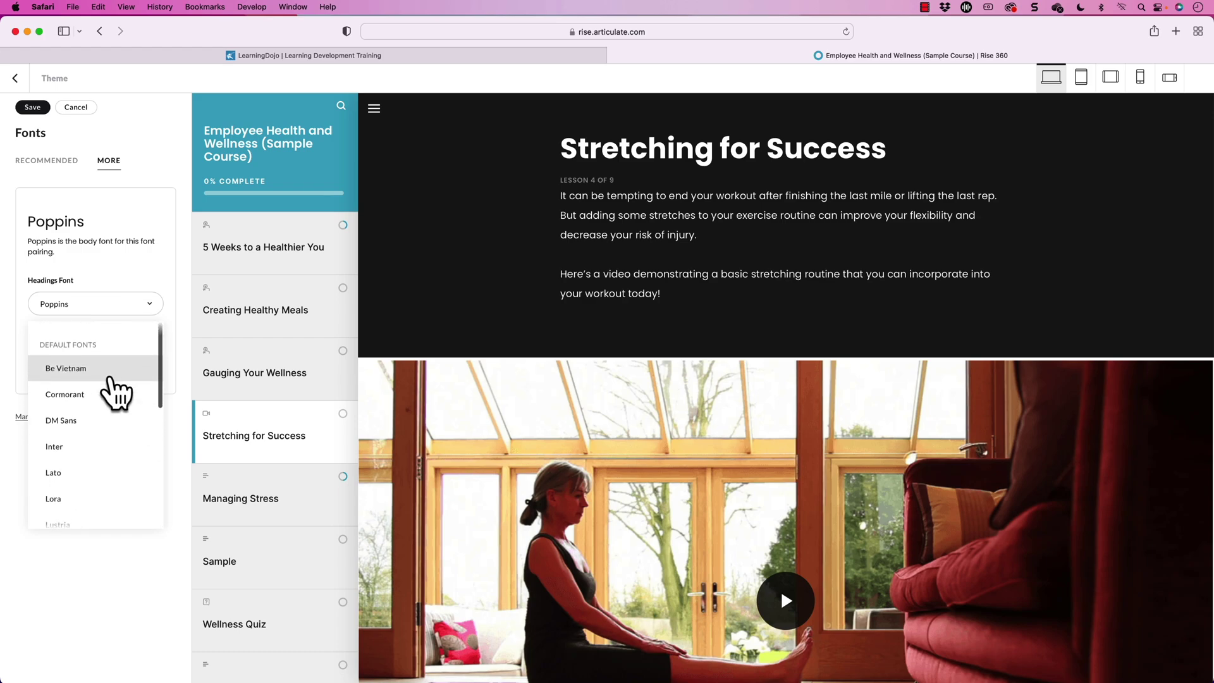
scroll(116, 393, down, 5)
click(116, 310)
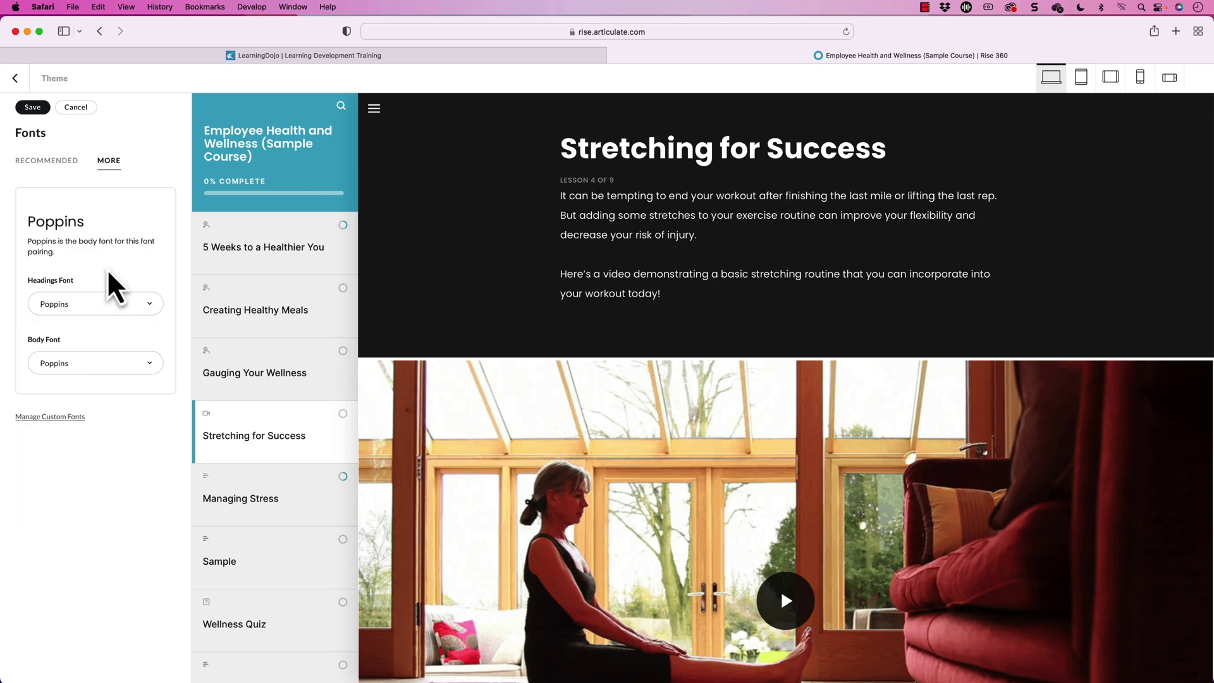
View the custom font management page and return to the main theme settings
click(44, 420)
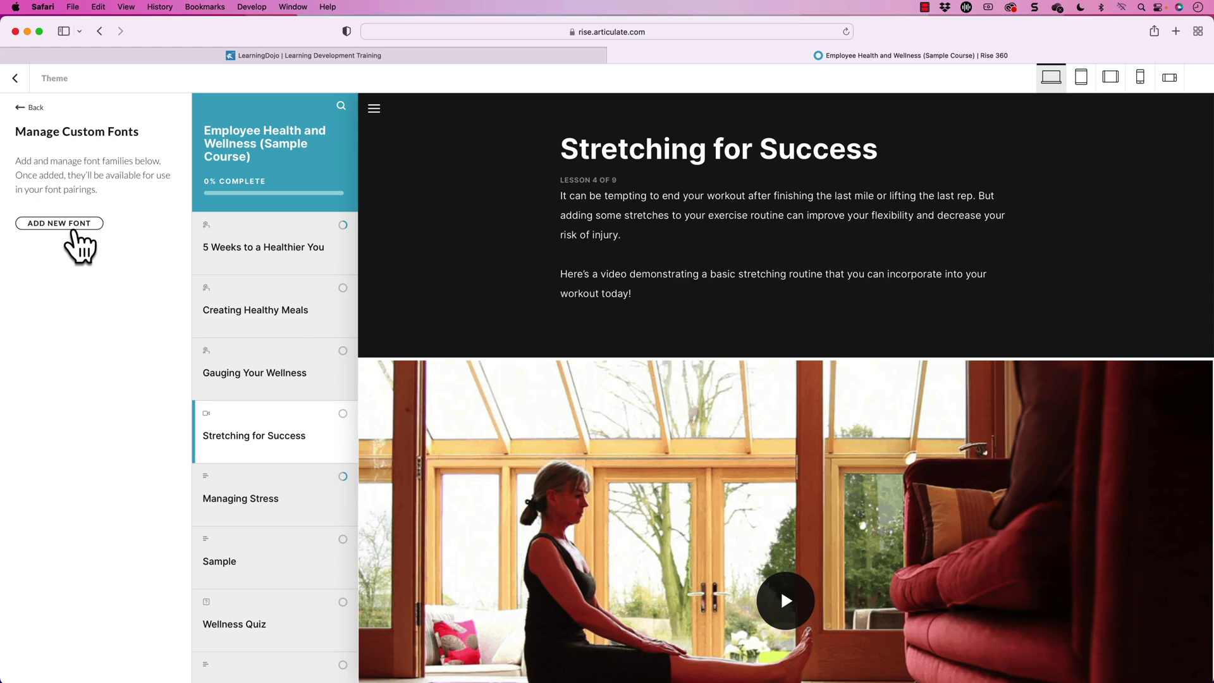
click(29, 109)
scroll(135, 502, down, 2)
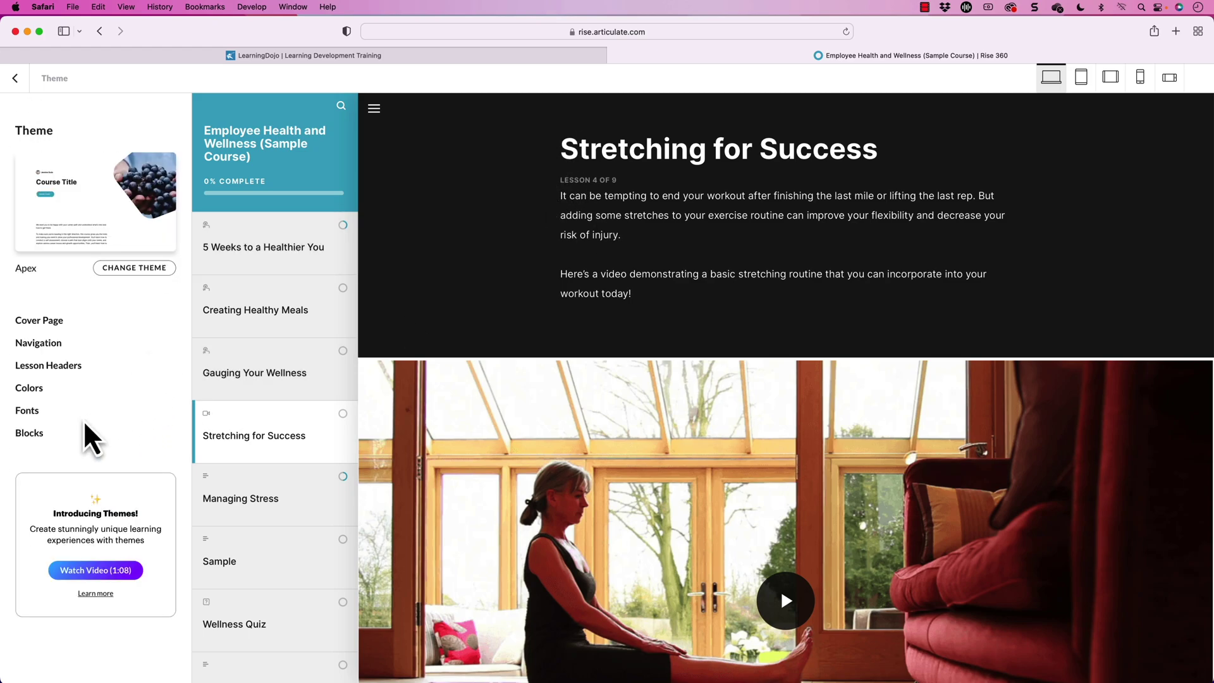
Try Block Entrance Animations off, turn them back on, and read the descriptions of the upcoming Corners and Padding options
click(32, 434)
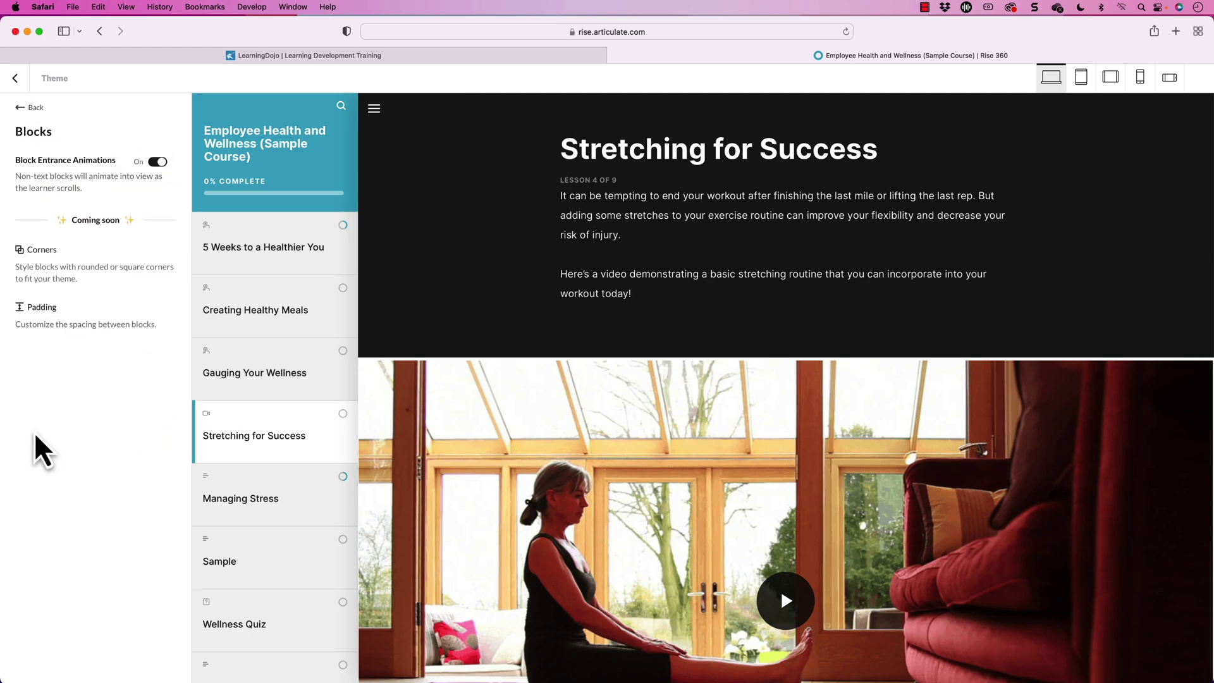
click(158, 162)
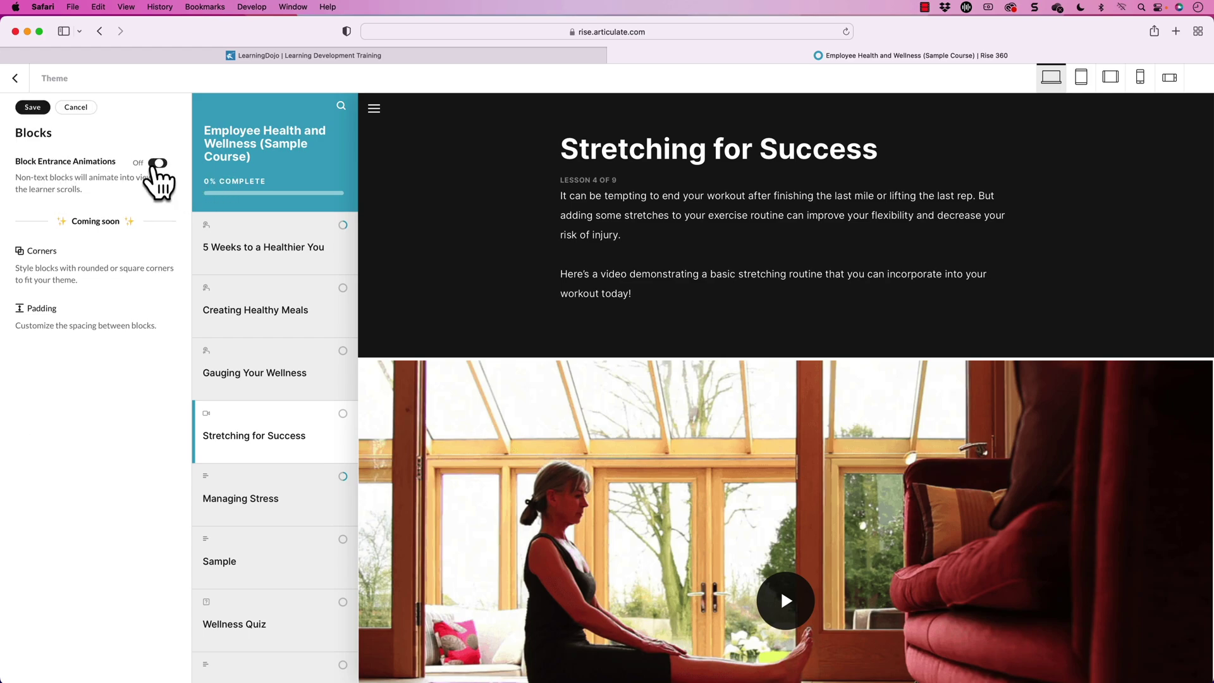
click(158, 162)
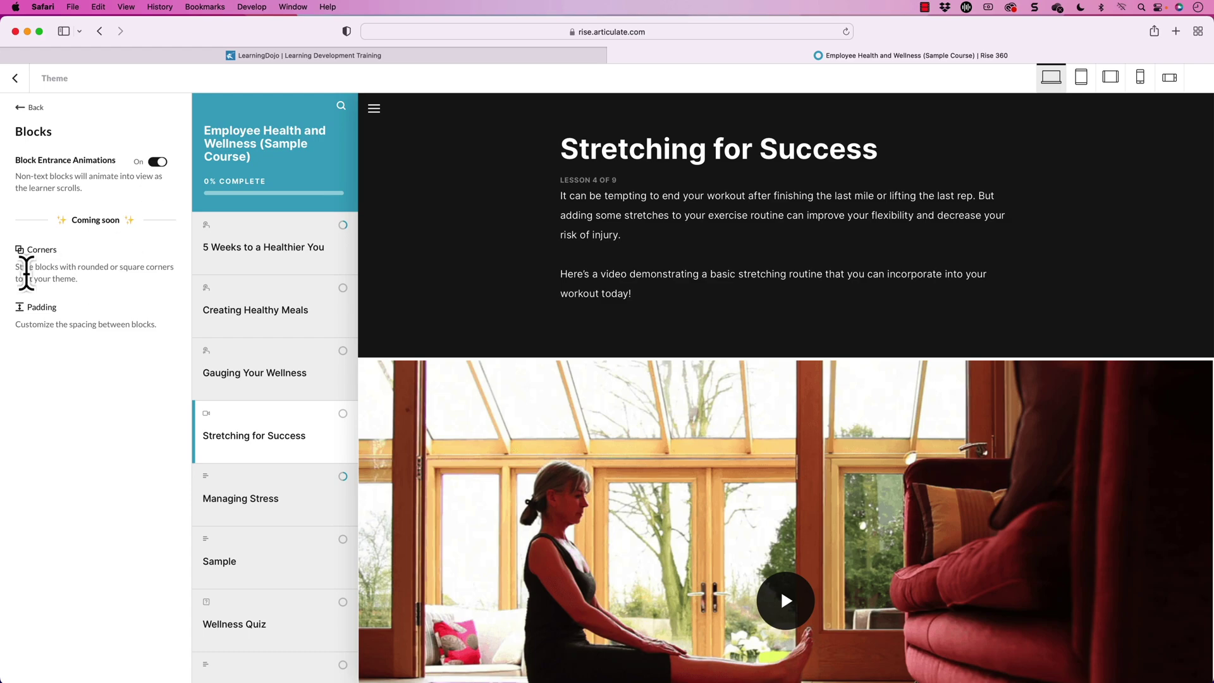
drag(24, 271, 85, 282)
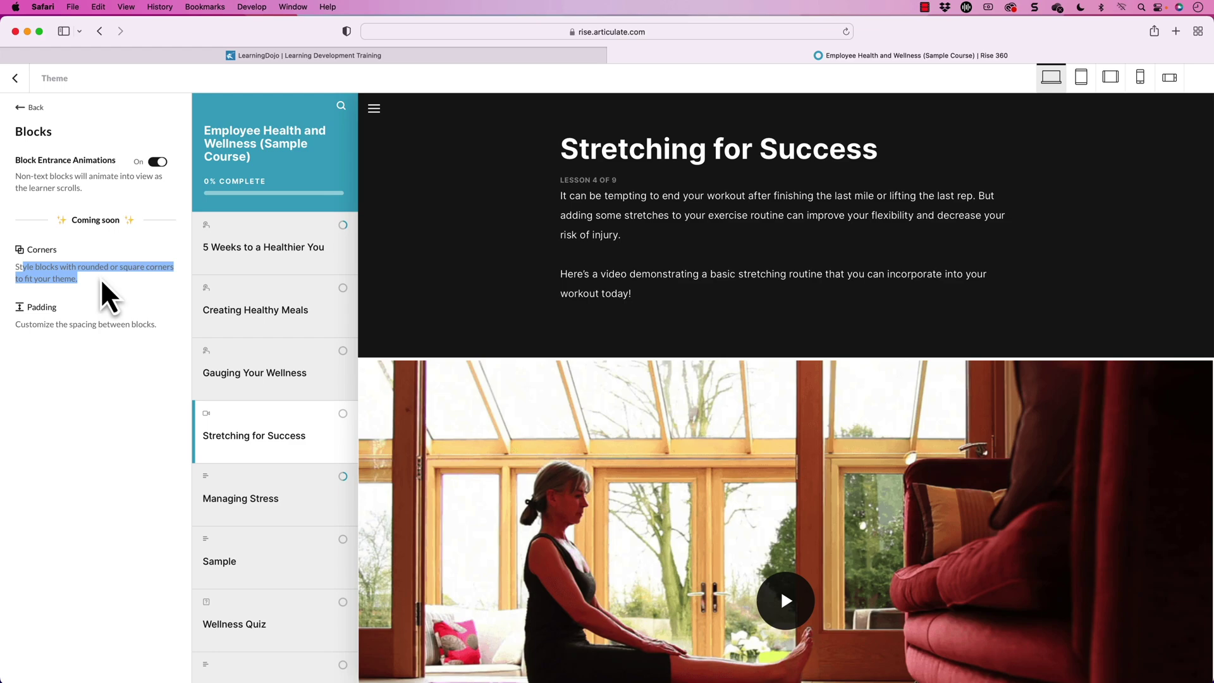
drag(38, 324, 98, 326)
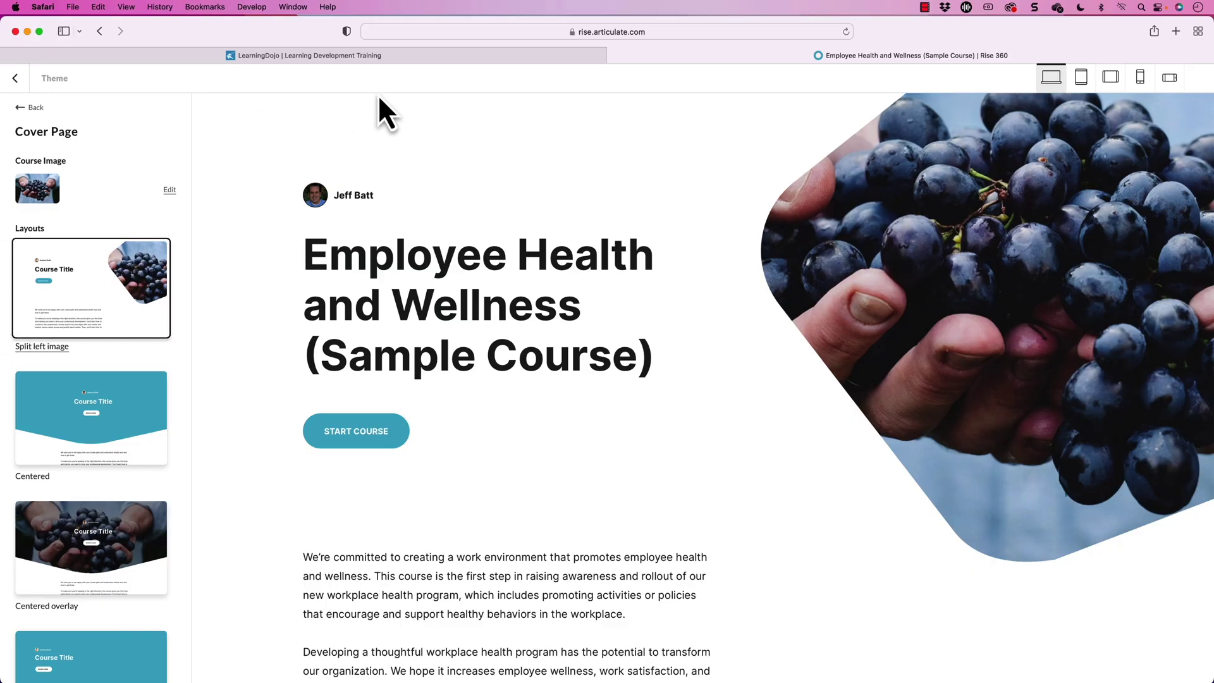
Switch to the LearningDojo website, go to its home page and open the blog
click(392, 58)
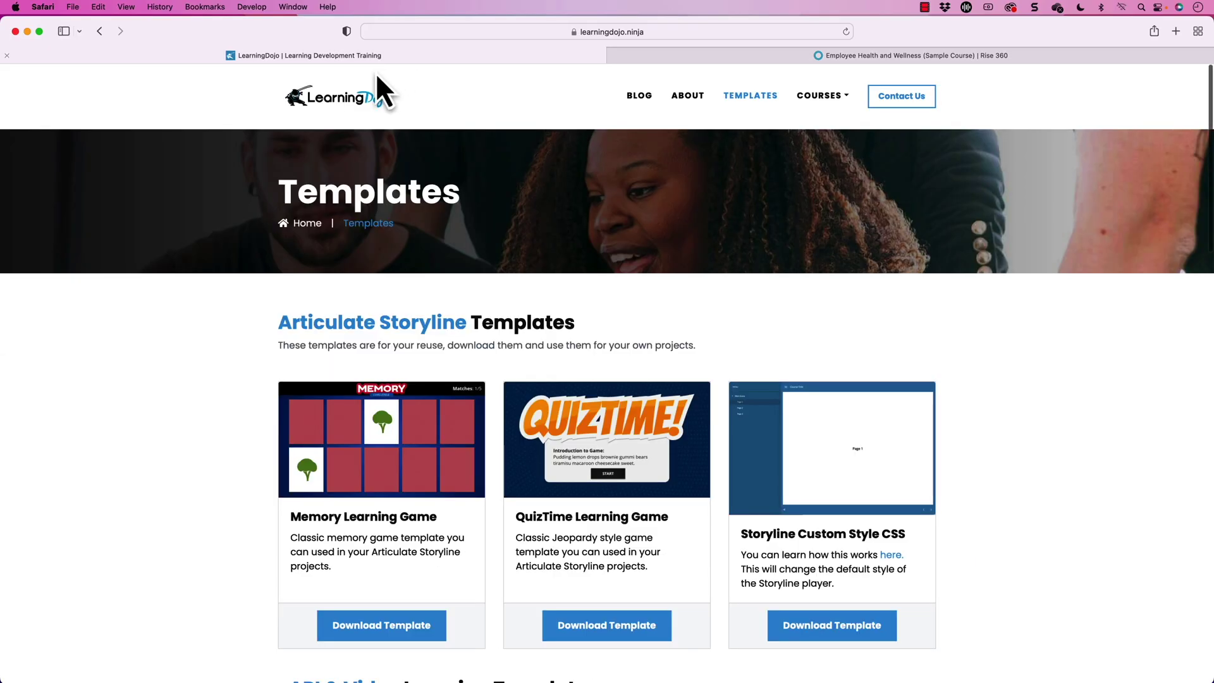
click(373, 96)
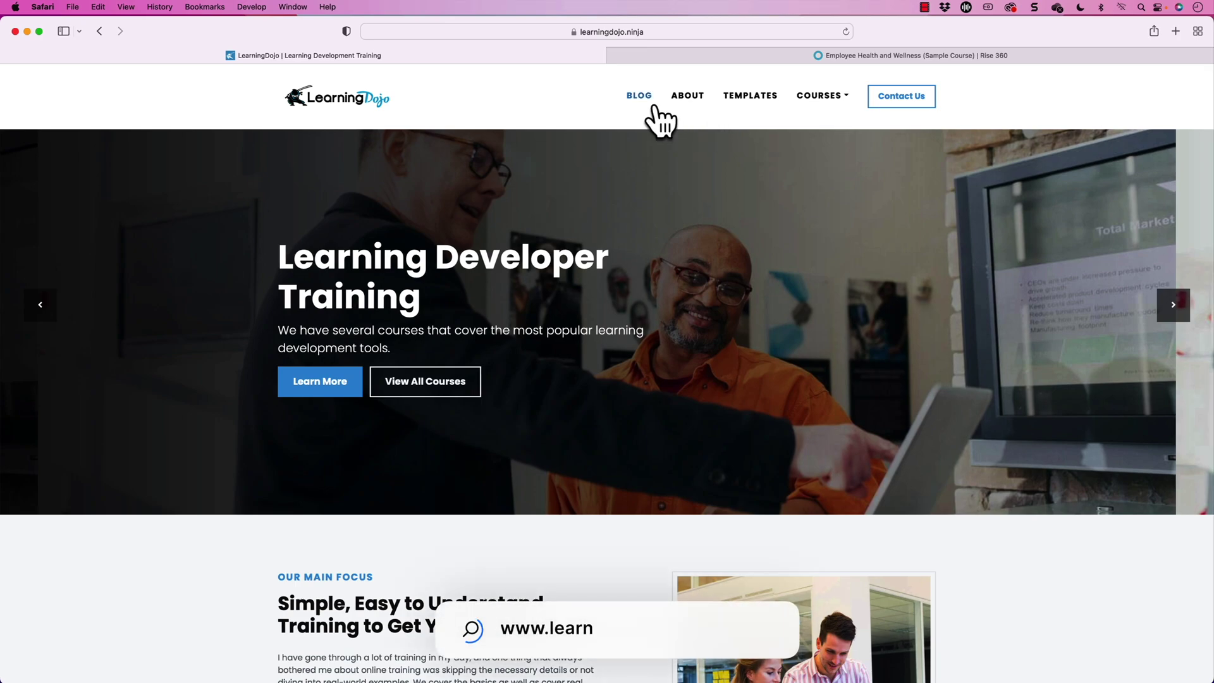
click(654, 106)
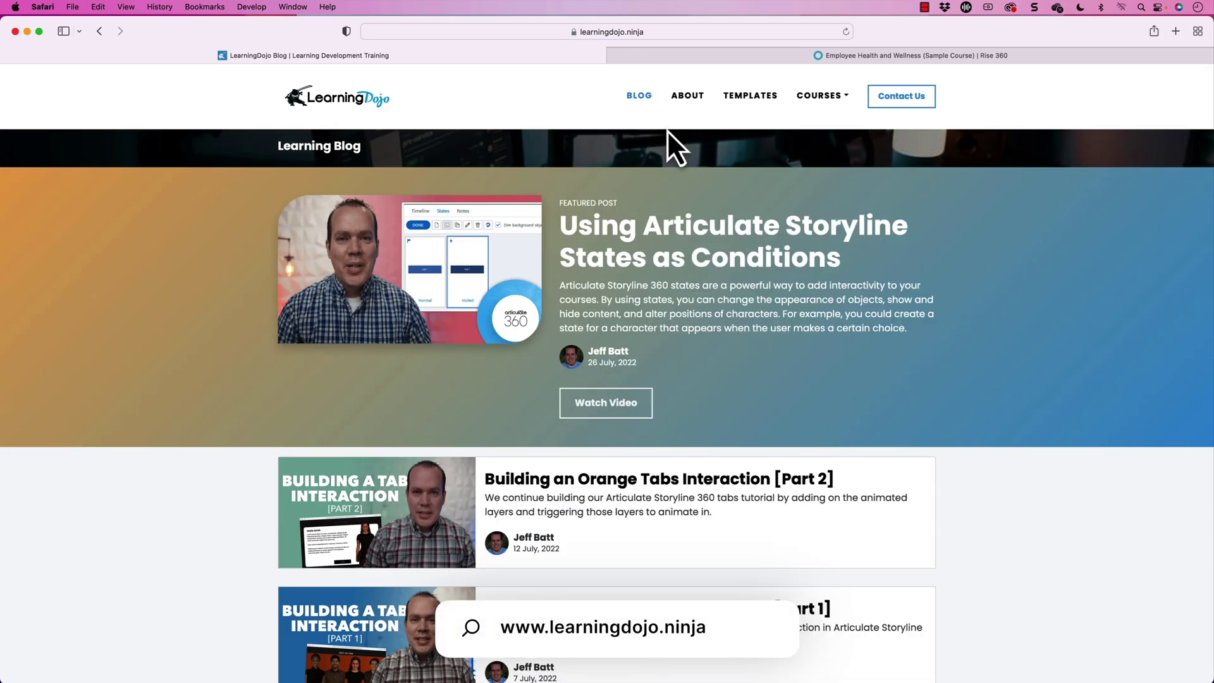
Browse the LearningDojo templates page and display the list of available courses
click(766, 107)
scroll(767, 131, down, 1)
scroll(765, 130, down, 3)
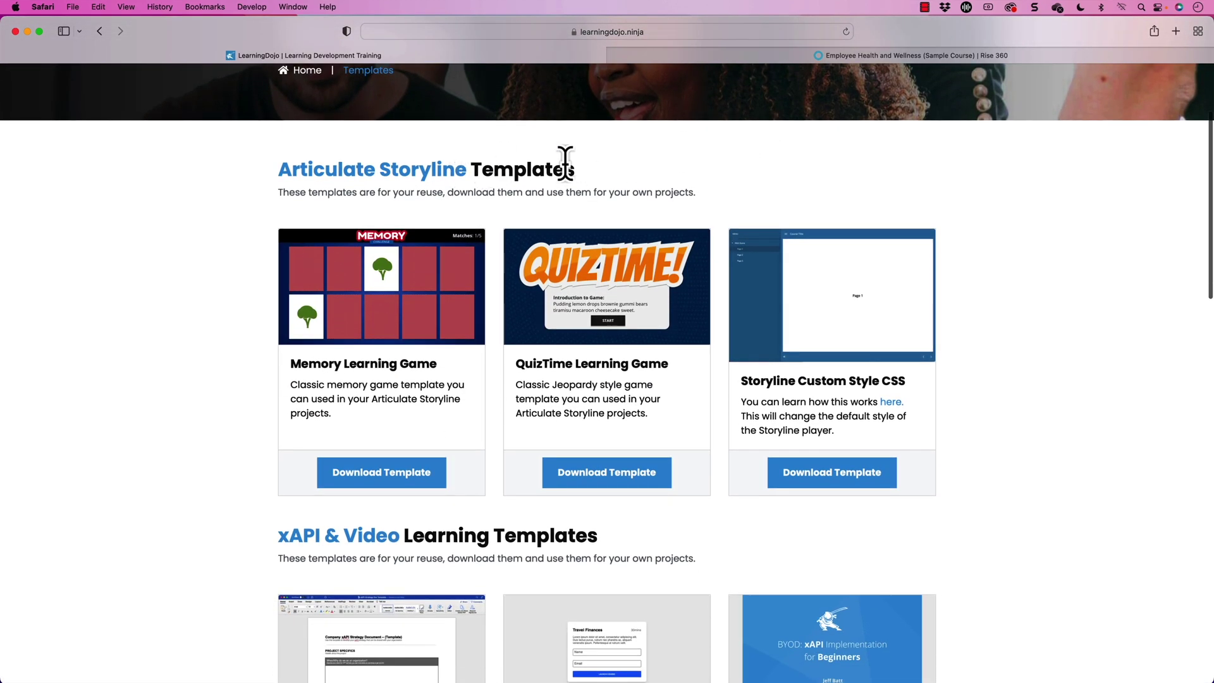
scroll(634, 164, up, 3)
scroll(634, 165, down, 5)
scroll(629, 183, up, 5)
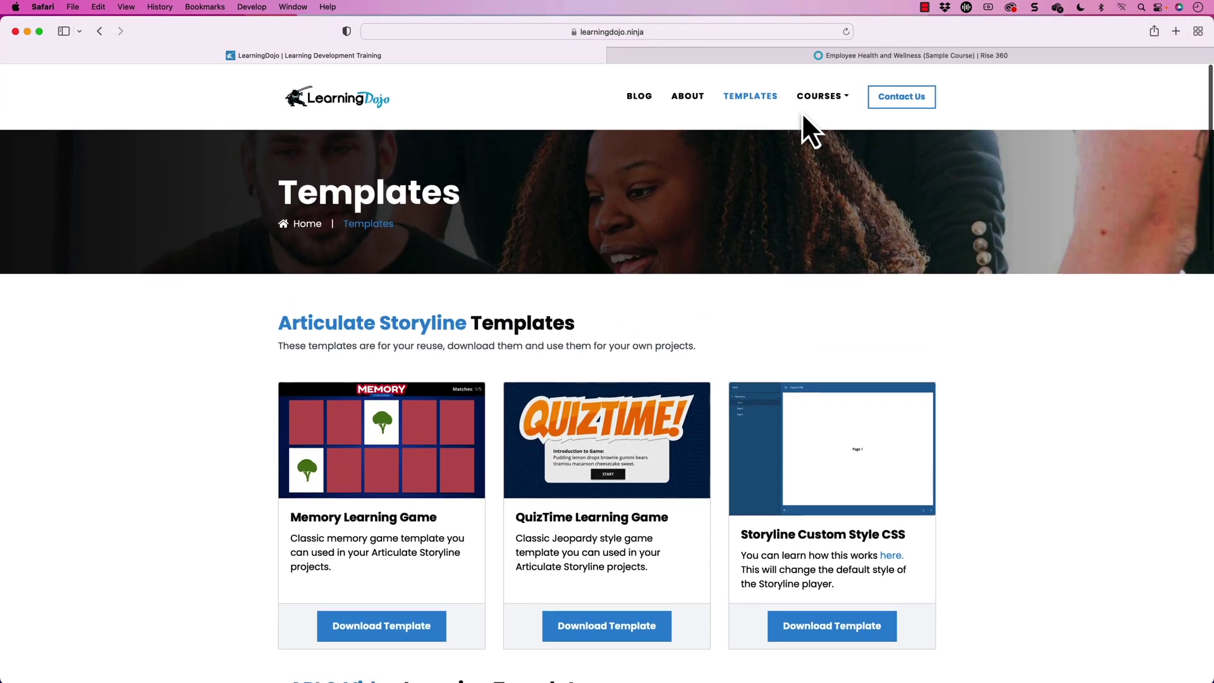
click(819, 101)
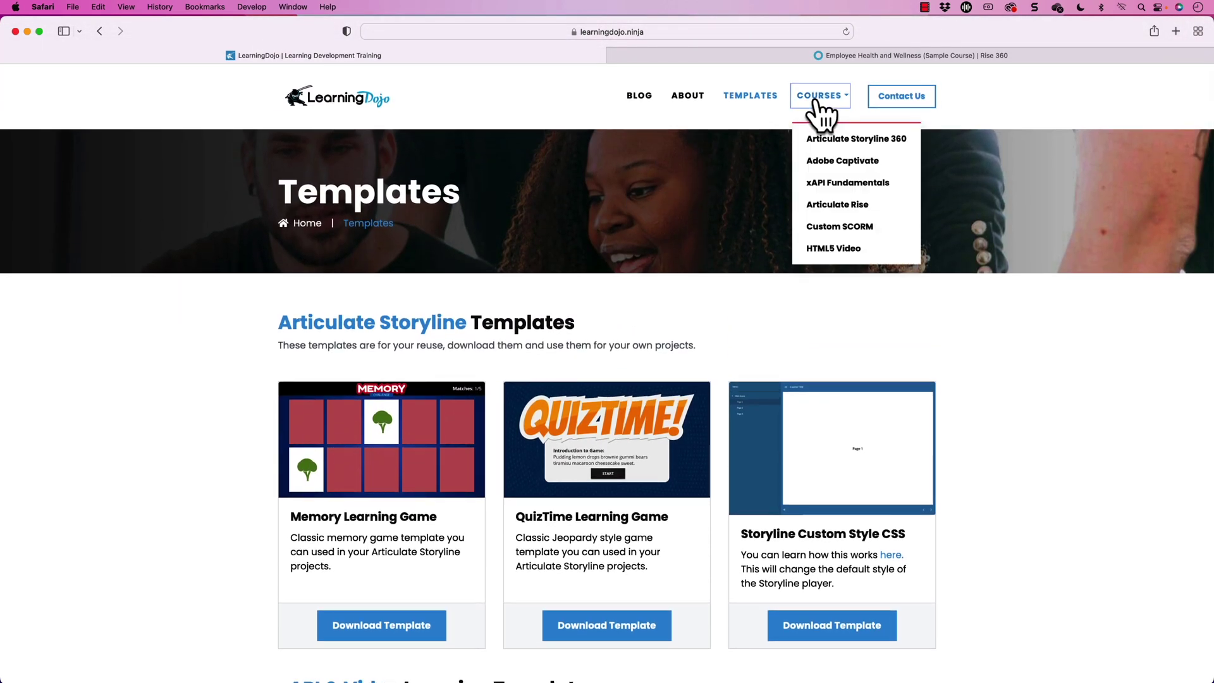